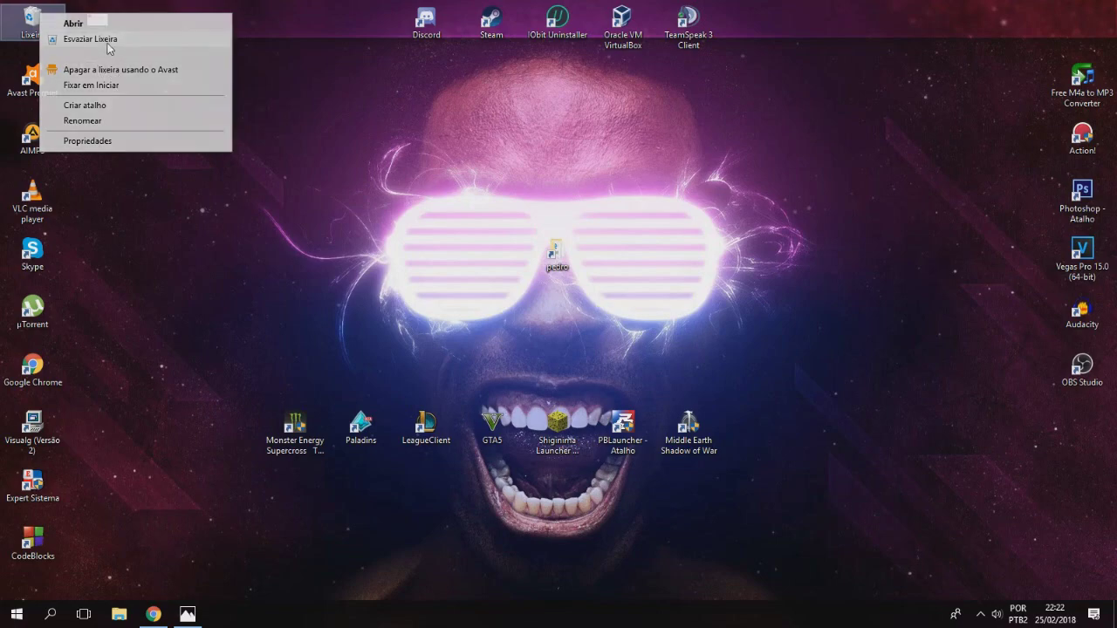
Step: Move the maxresdefault image away from the Recycle Bin to beside the folder shortcut in the middle of the desktop
click(613, 354)
right_click(325, 119)
drag(98, 22, 496, 271)
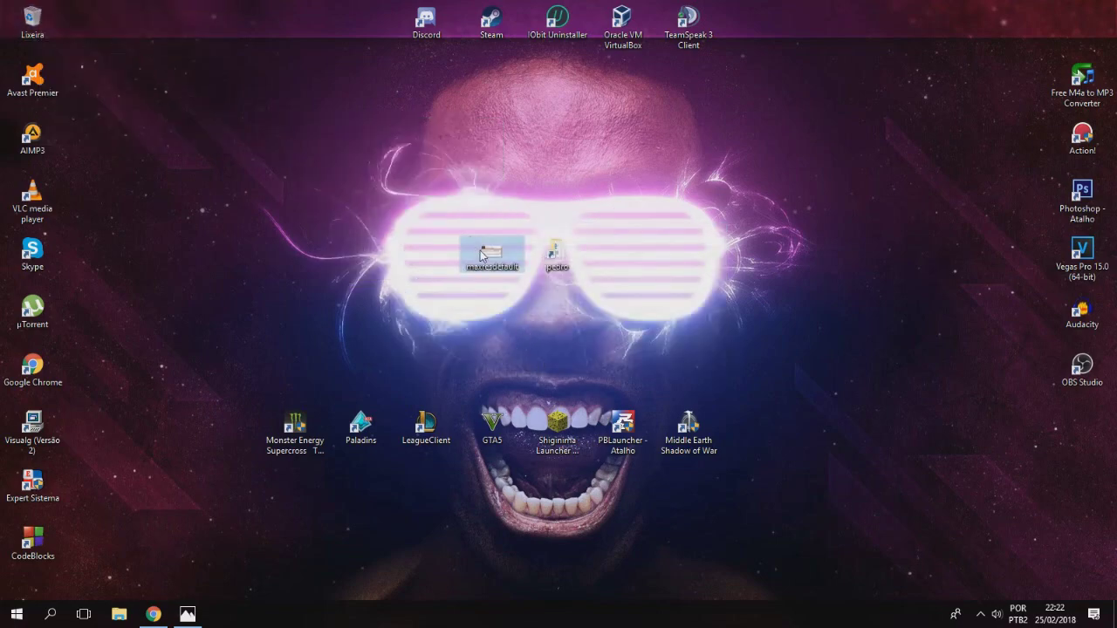
Step: Open the maxresdefault image, examine the missing DLL named in the SGW3.exe System Error message, and minimize the viewer
double_click(484, 257)
click(816, 34)
double_click(486, 253)
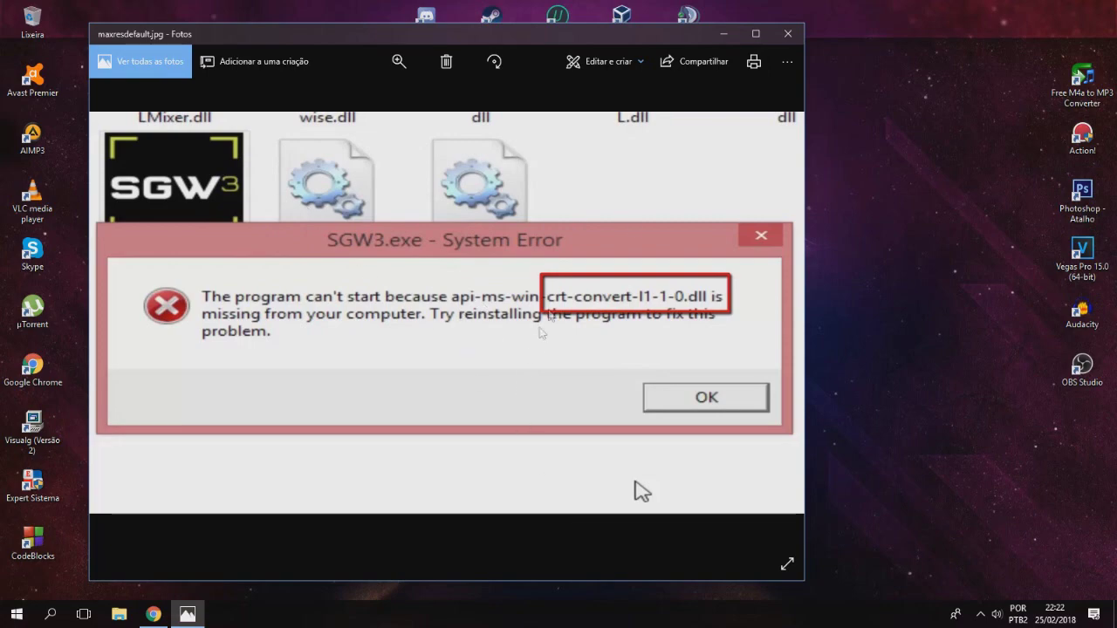
click(736, 34)
right_click(174, 144)
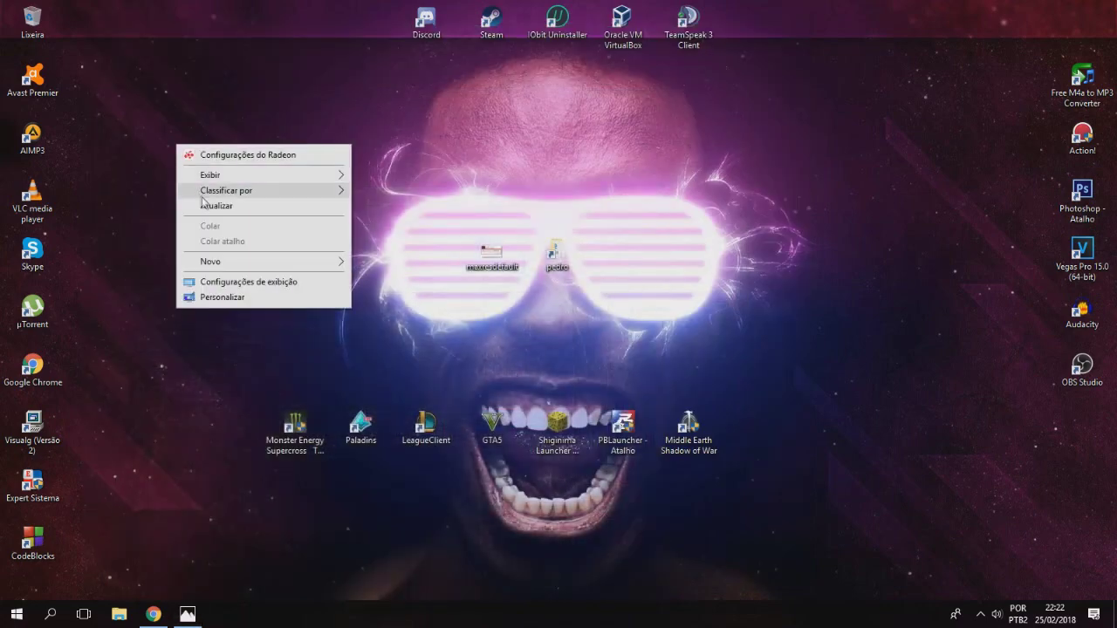
click(209, 206)
right_click(191, 162)
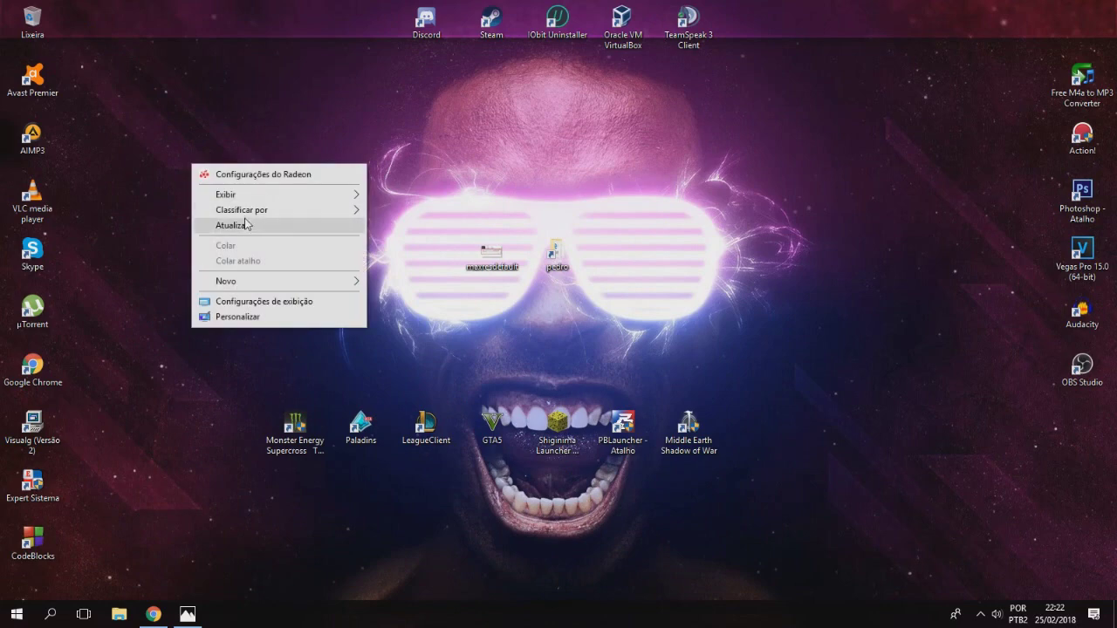
click(248, 221)
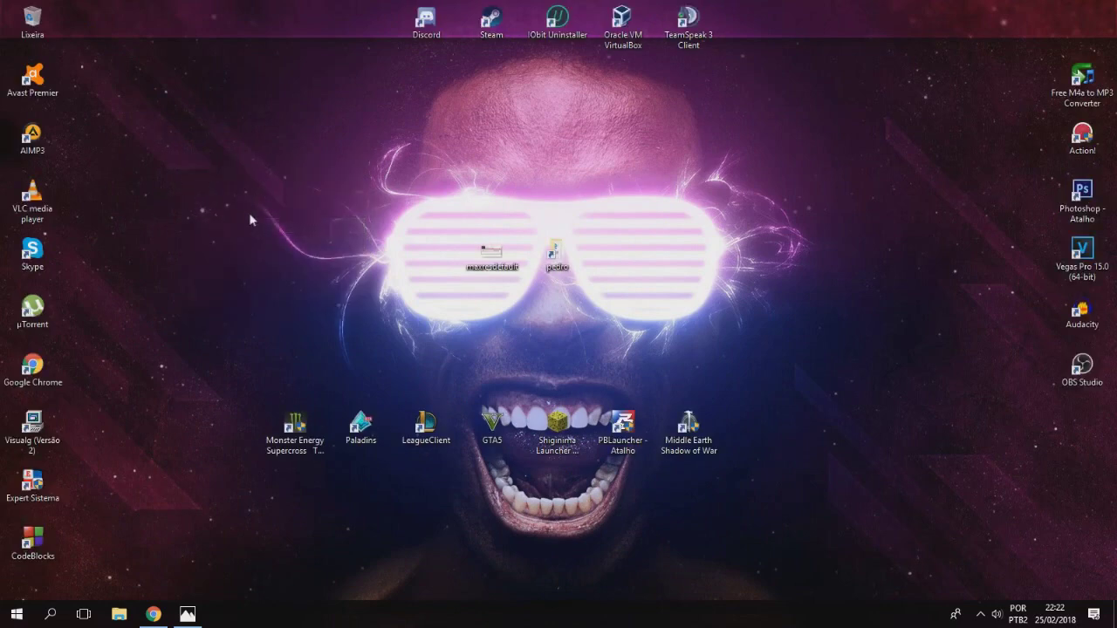
click(52, 262)
drag(689, 26, 717, 88)
right_click(277, 122)
click(314, 182)
Step: Bring the maxresdefault image back up to reread the missing-DLL message, then minimize it and refresh the desktop
click(187, 614)
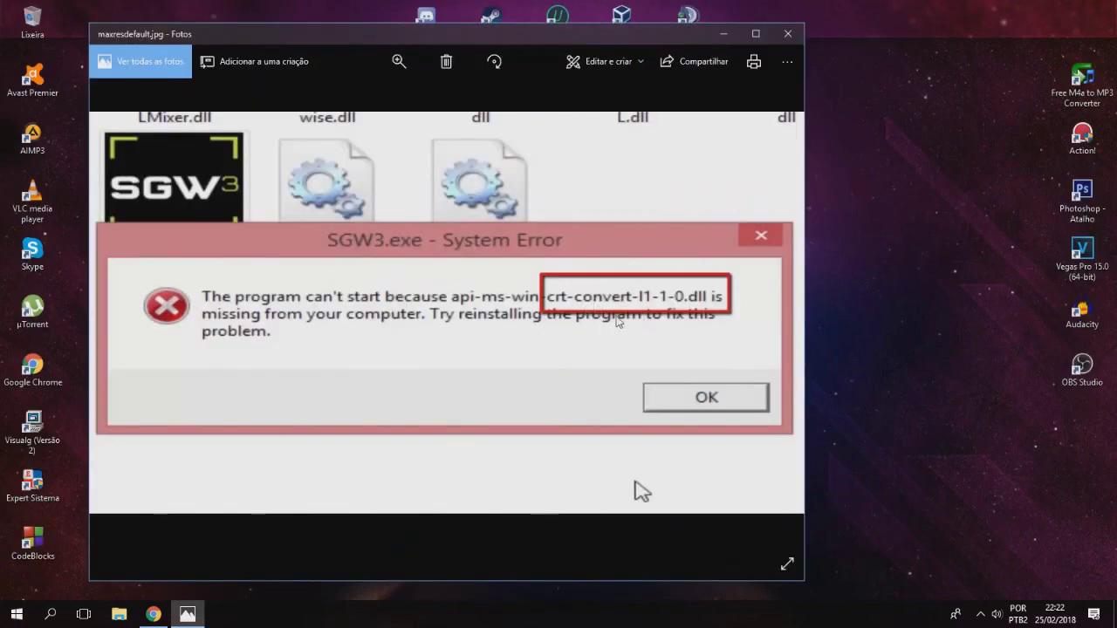
click(724, 34)
right_click(183, 210)
click(312, 272)
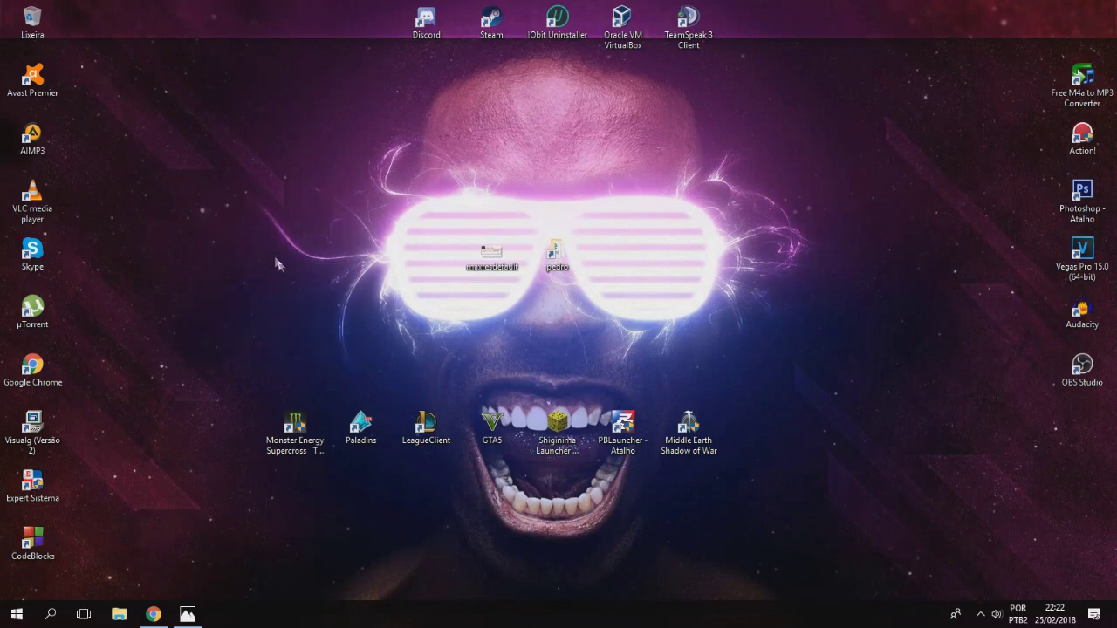
Step: Reposition the maxresdefault image on the desktop, leaving one free slot between it and the folder shortcut
drag(491, 253, 361, 253)
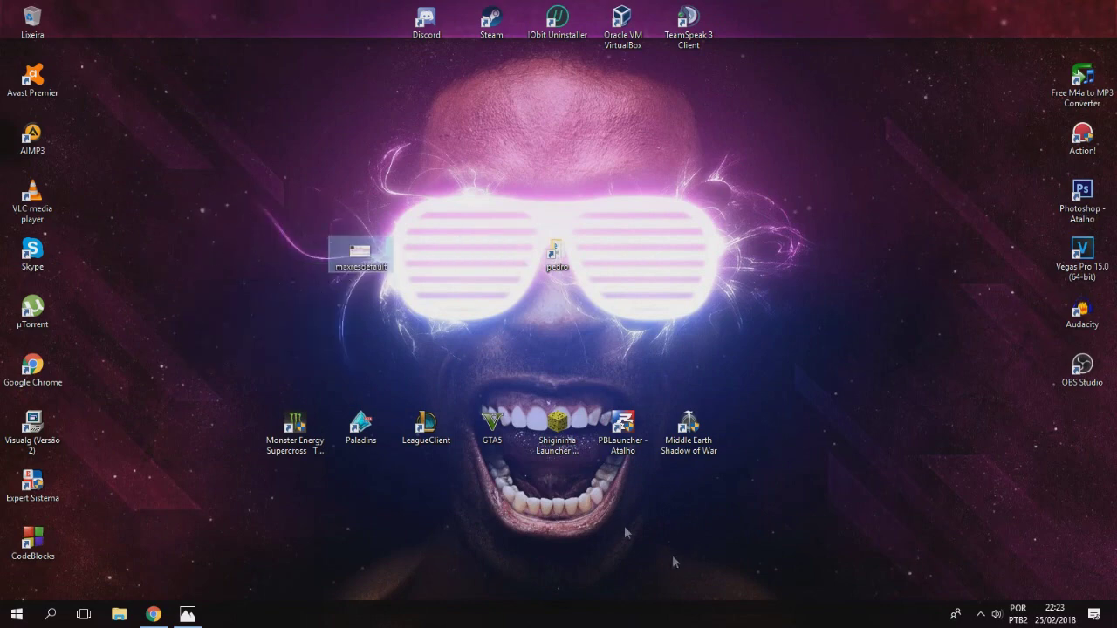
right_click(193, 141)
click(260, 203)
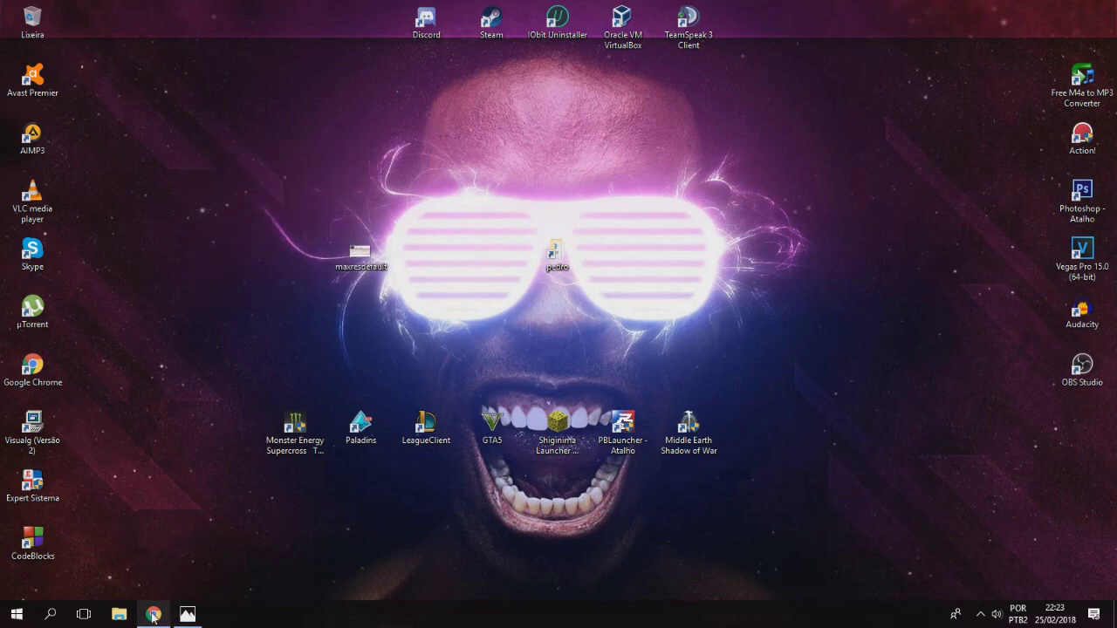
right_click(274, 125)
click(336, 185)
drag(360, 259, 276, 256)
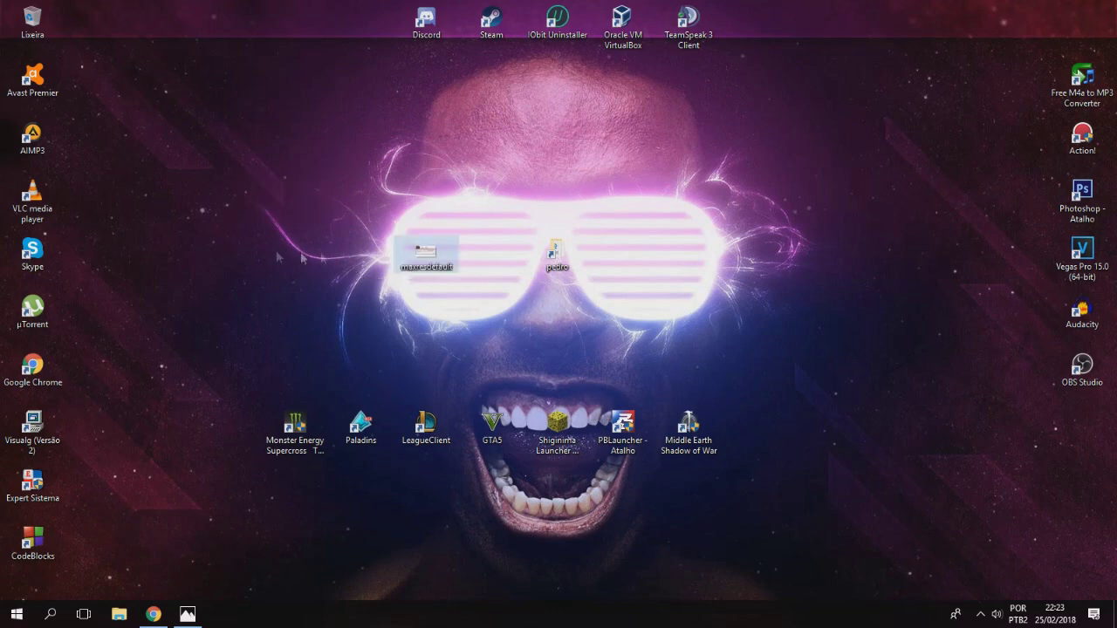
Step: Move the AIMP3 shortcut out of its icon column into the empty desktop area above the maxresdefault image and refresh
drag(32, 136, 359, 135)
right_click(452, 301)
click(558, 366)
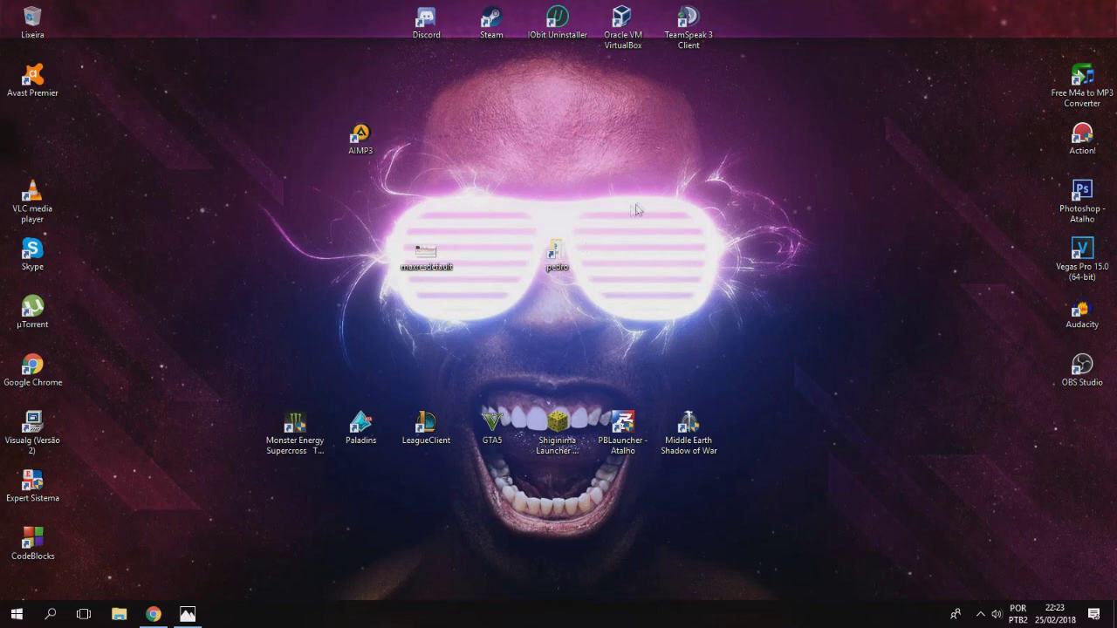
right_click(707, 164)
click(757, 229)
right_click(232, 162)
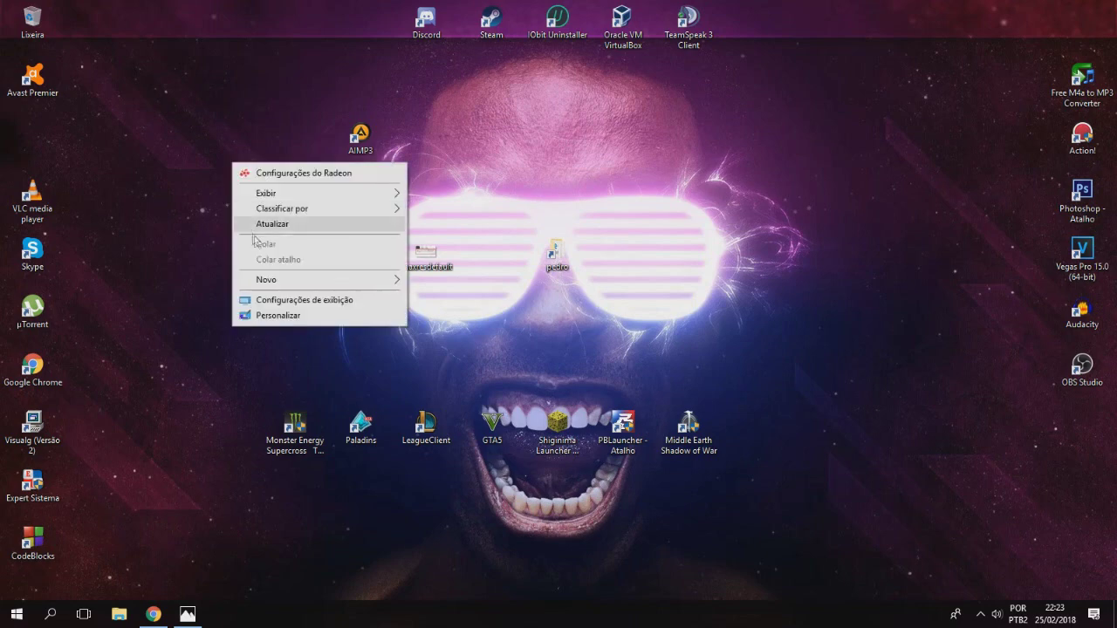
click(262, 221)
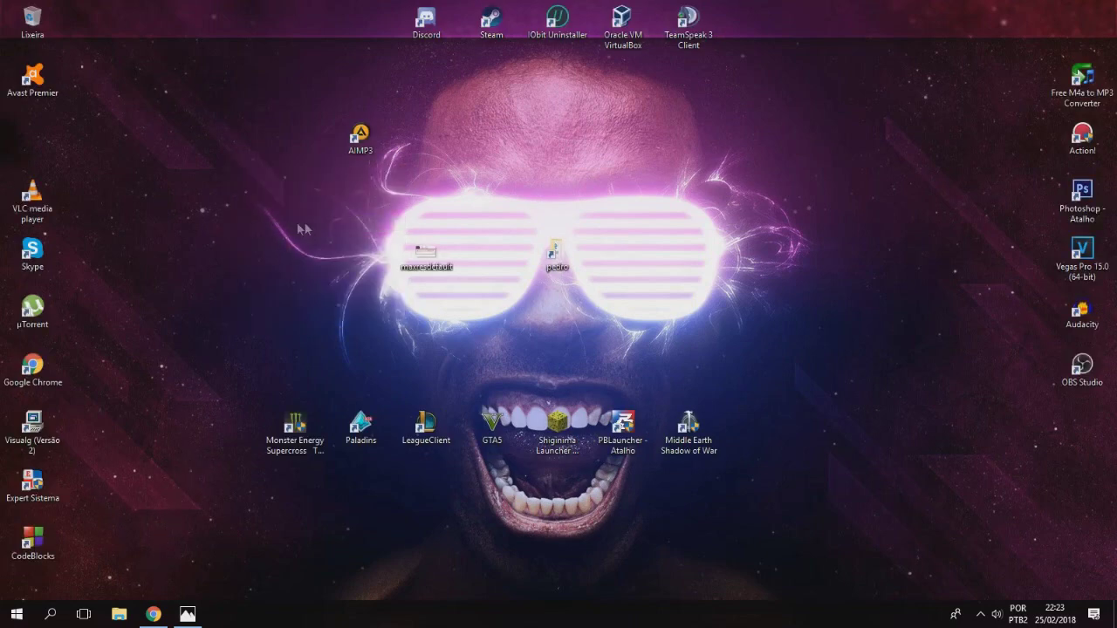
right_click(179, 204)
click(224, 264)
Step: Open the file location of the AIMP3 shortcut and go up to the root of Disco Local (C:)
right_click(363, 145)
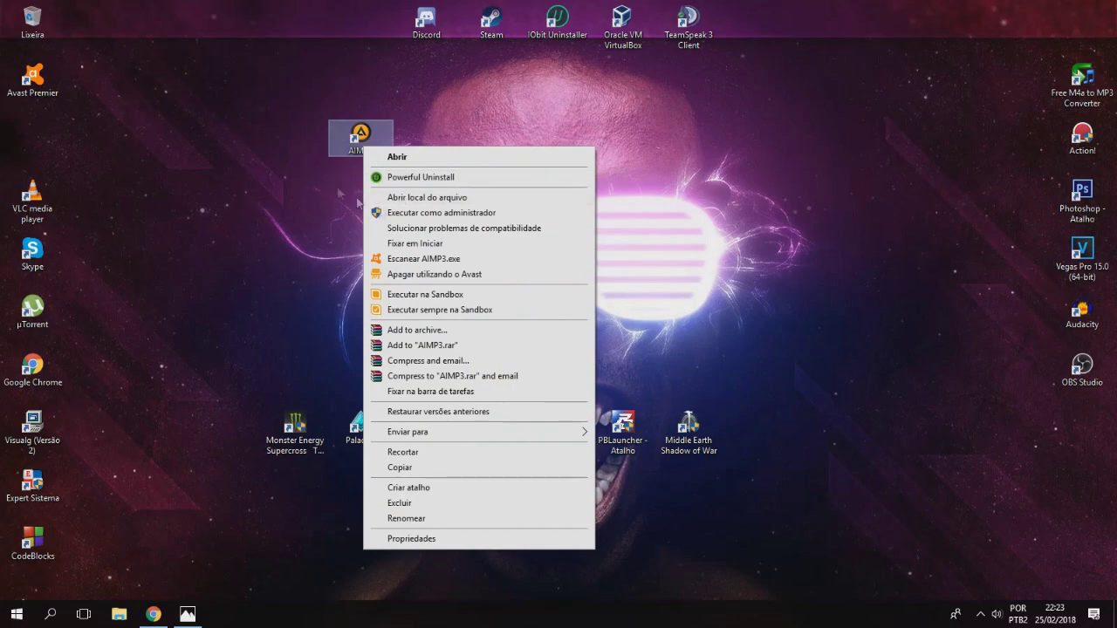
click(406, 197)
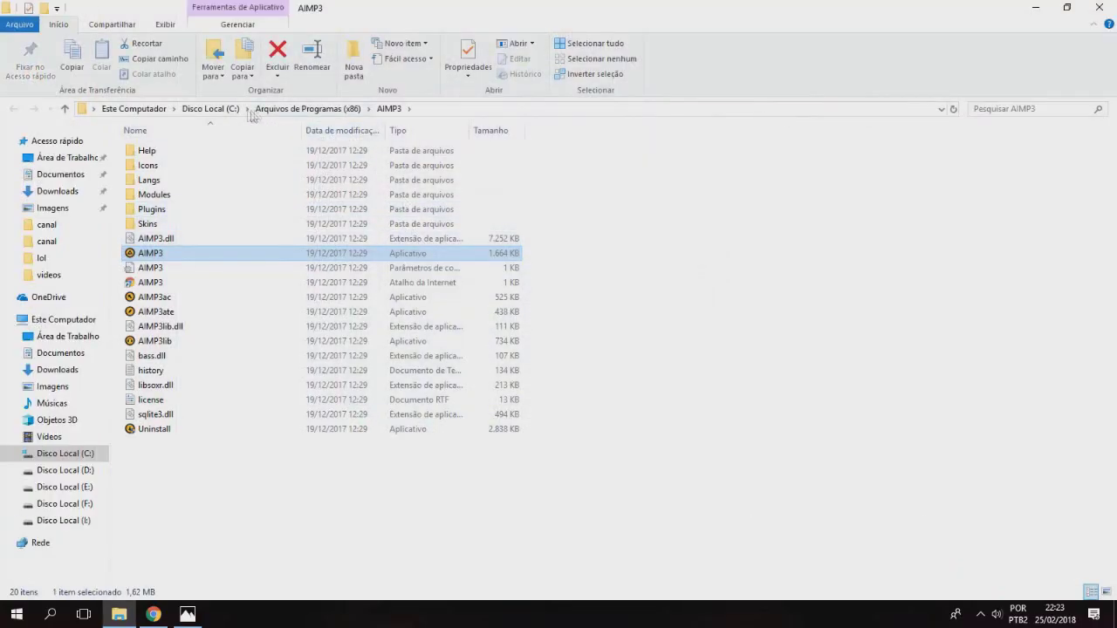
click(210, 108)
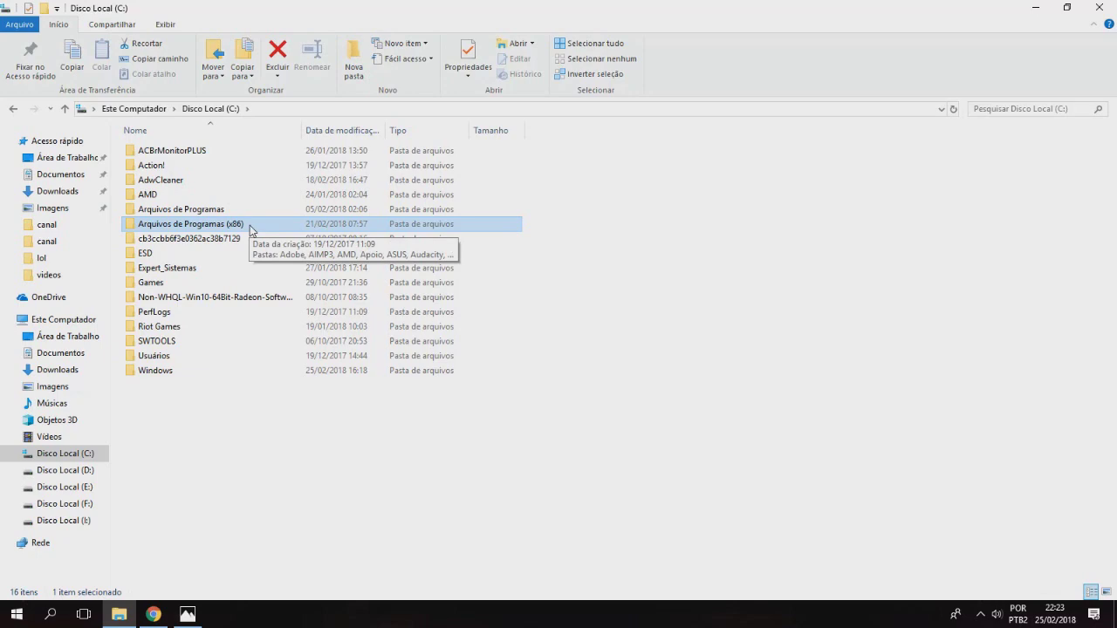
Step: Look through the Arquivos de Programas (x86) and Arquivos de Programas folders, return to the C: drive, and minimize the window
double_click(259, 226)
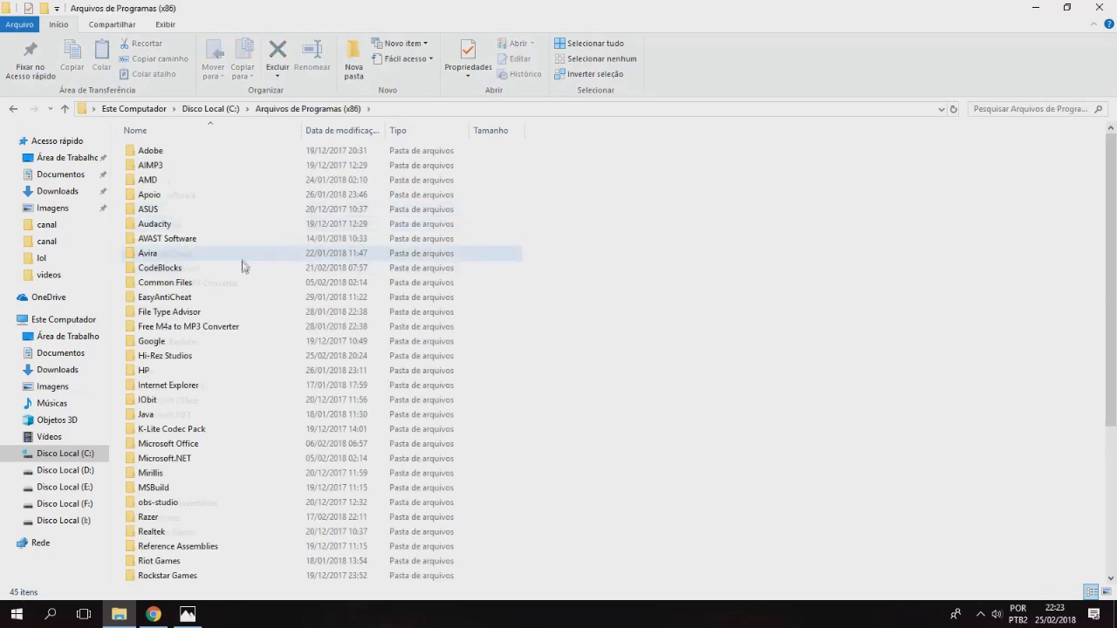
scroll(259, 264, down, 5)
scroll(271, 267, up, 5)
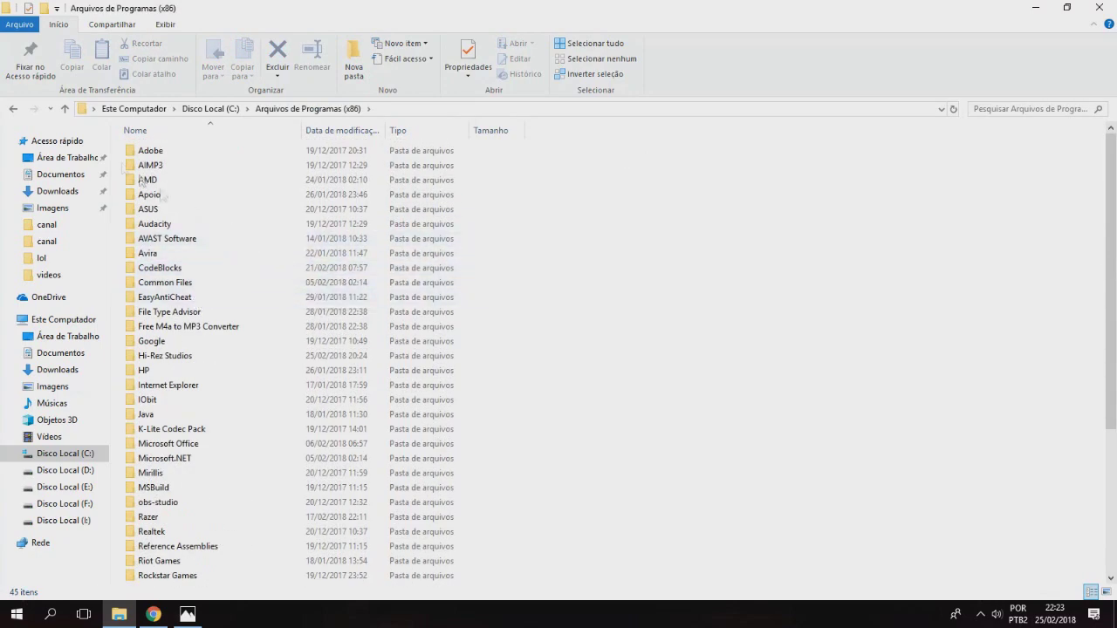
key(BackSpace)
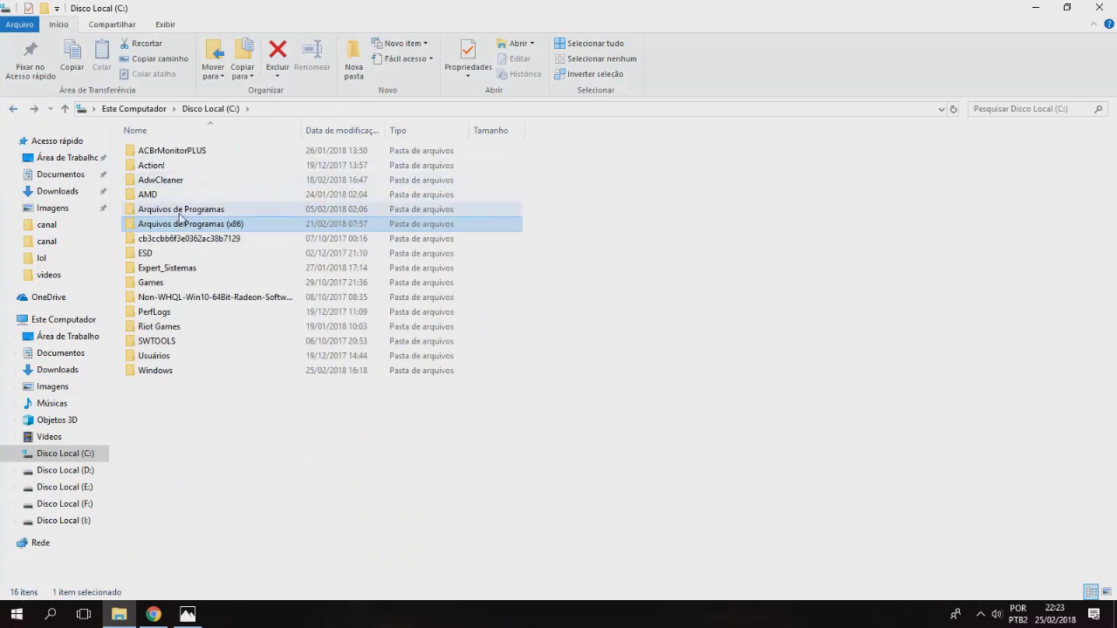
double_click(183, 211)
click(13, 108)
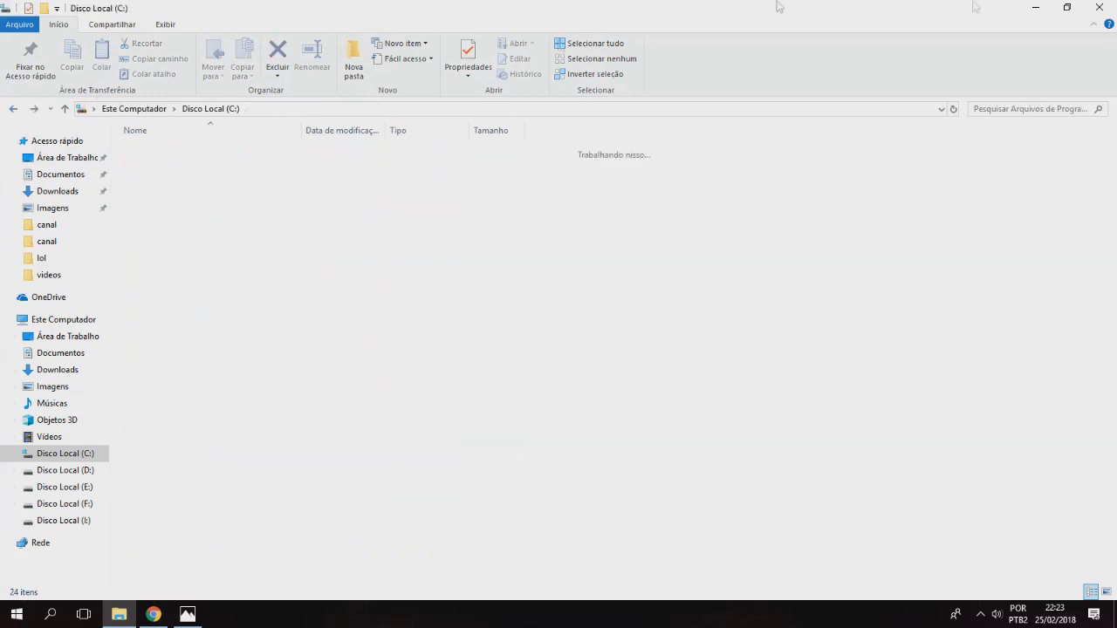
click(1036, 7)
drag(379, 153, 446, 152)
right_click(611, 177)
click(693, 238)
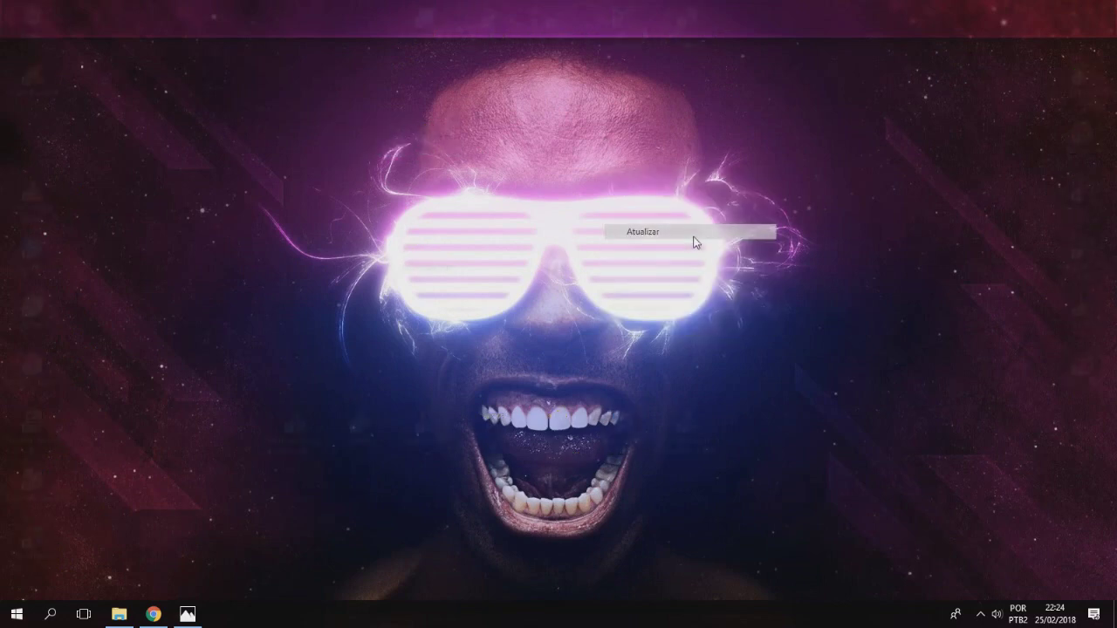
right_click(209, 134)
click(262, 198)
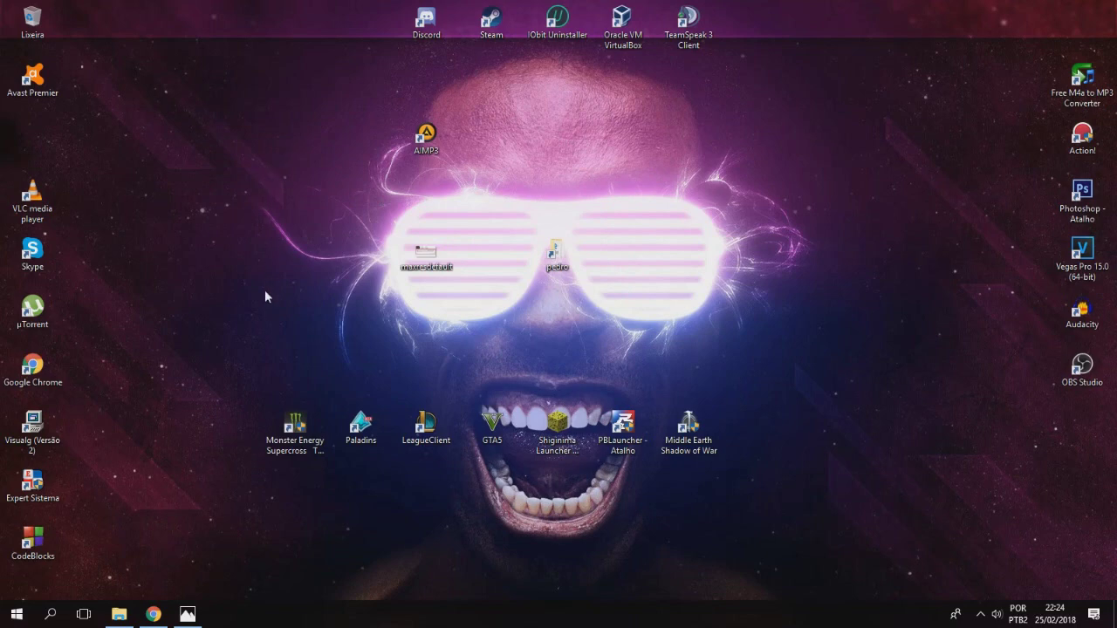
drag(421, 140, 356, 141)
click(624, 142)
right_click(655, 184)
click(686, 244)
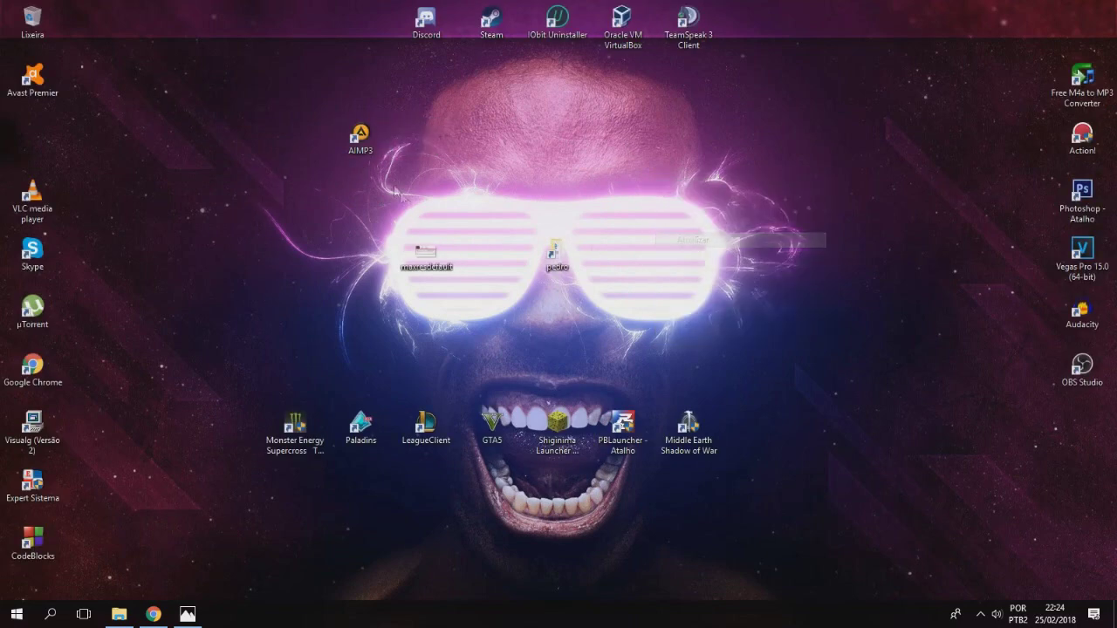
click(330, 141)
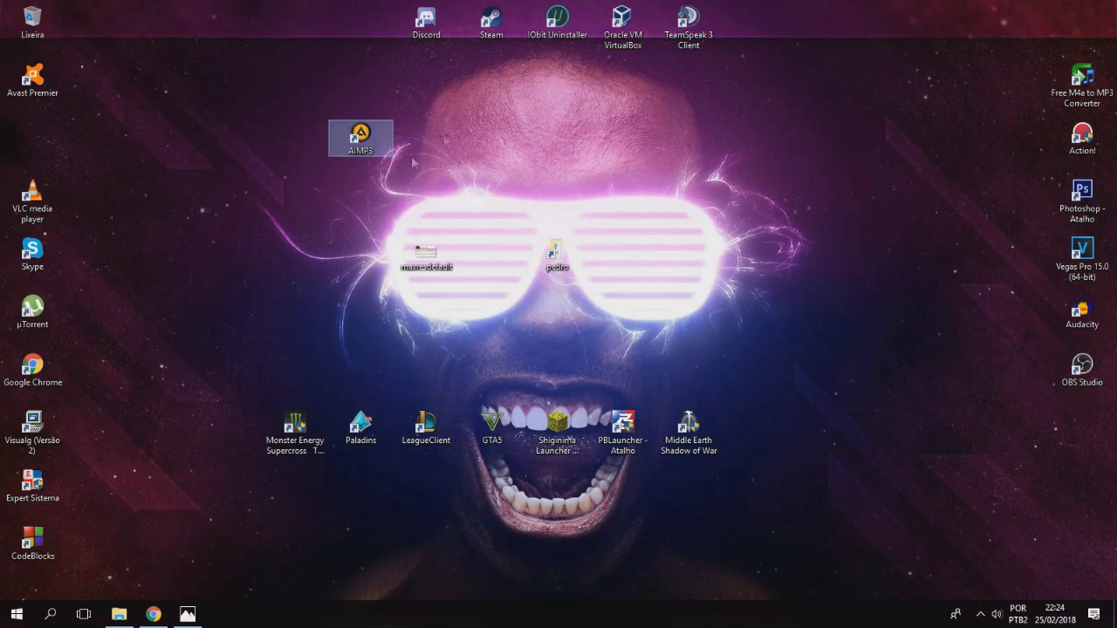
click(437, 267)
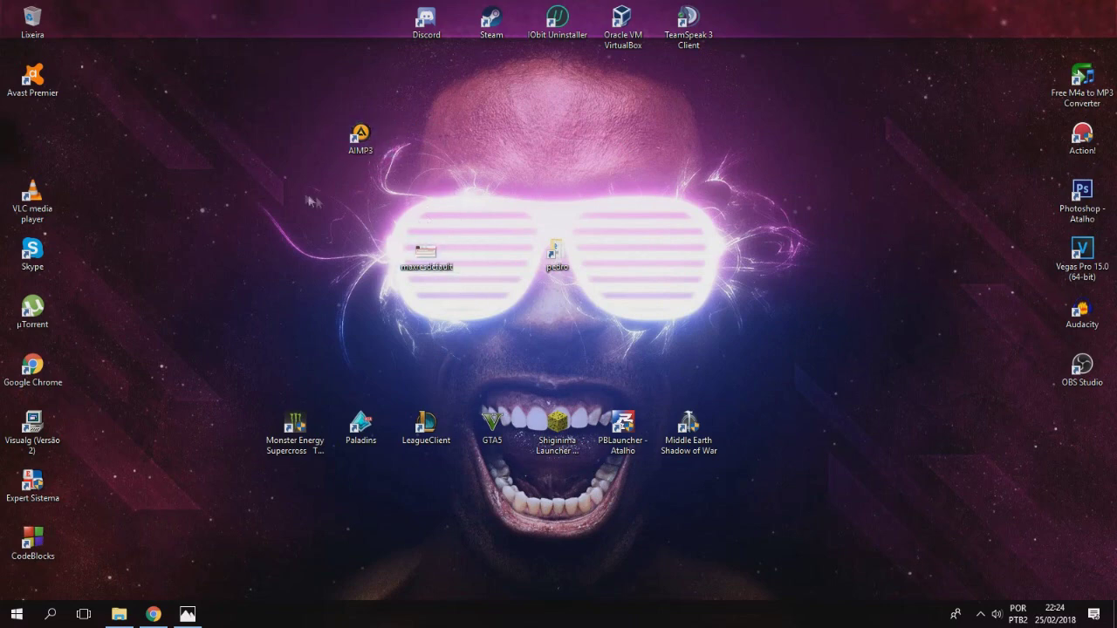
Step: Shift the AIMP3 shortcut one slot farther from the center of the desktop and open its file location
click(367, 149)
drag(369, 151, 303, 149)
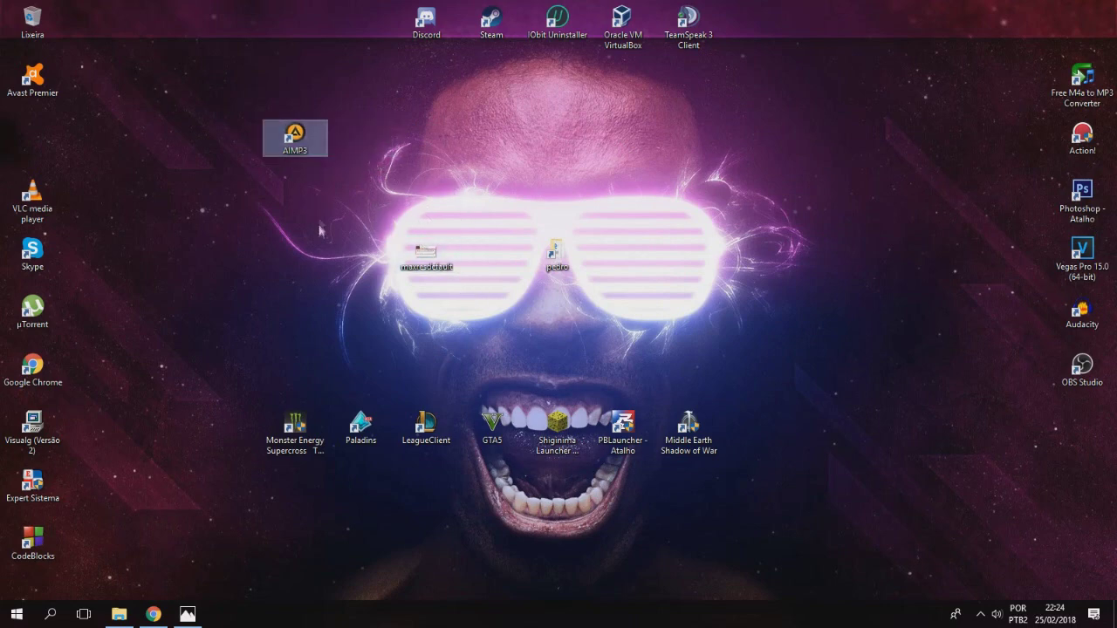
right_click(309, 139)
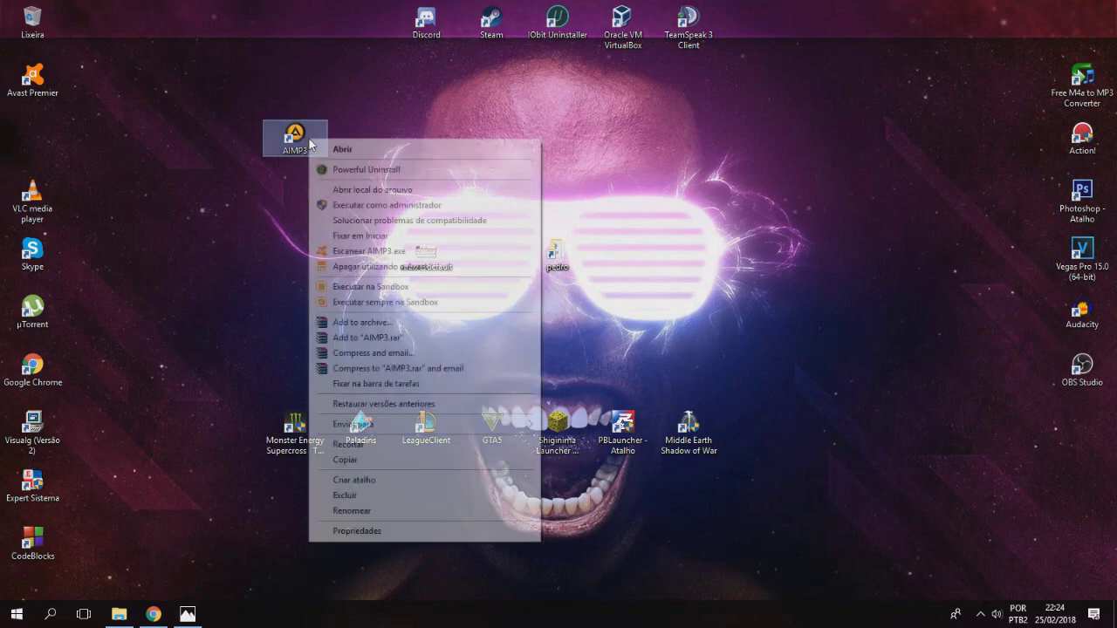
click(382, 190)
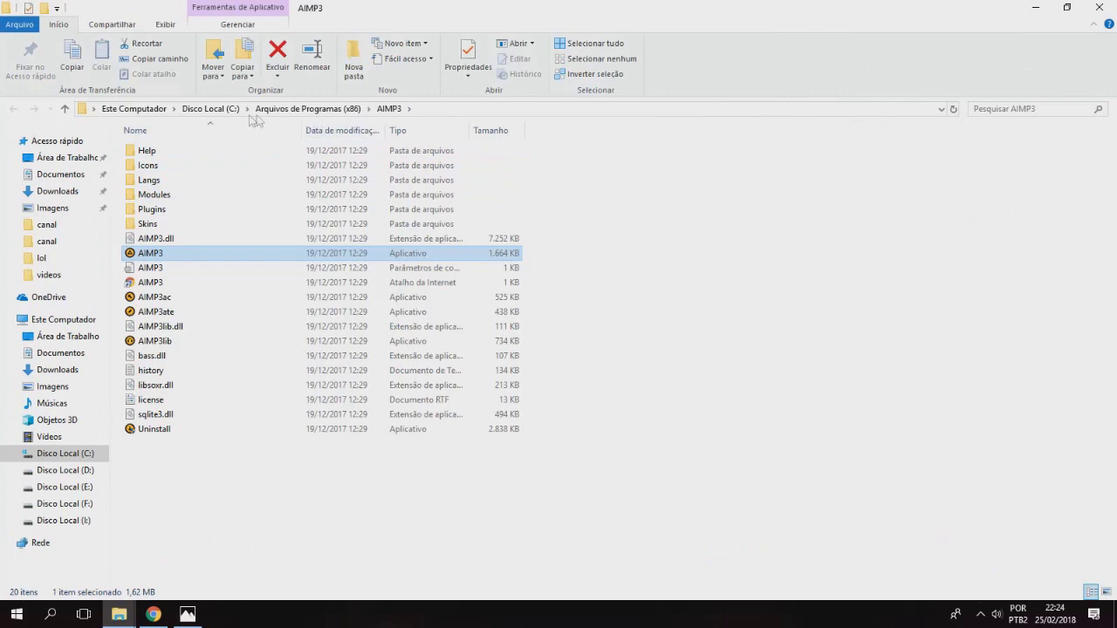
Step: Go up through Arquivos de Programas (x86) to Disco Local (C:) and locate both Arquivos de Programas folders there
click(337, 110)
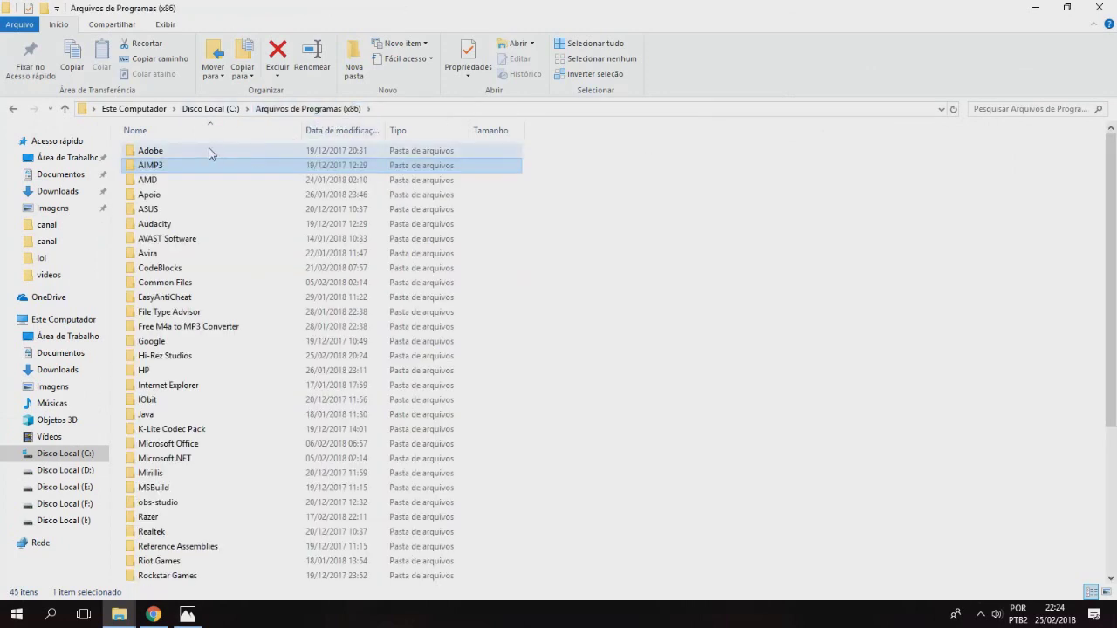
click(223, 110)
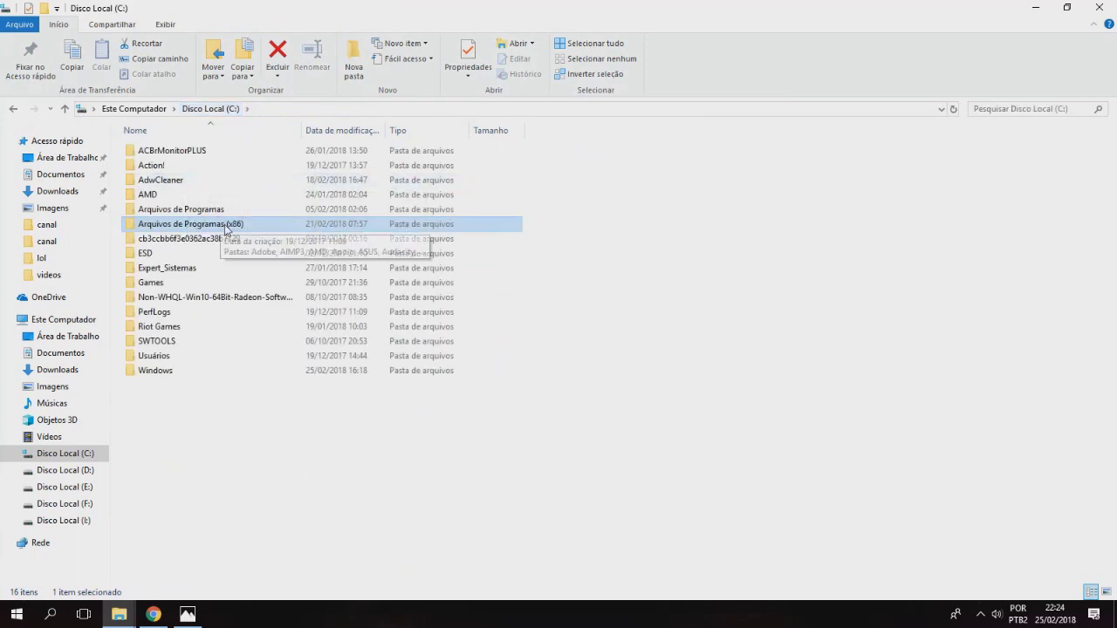
click(223, 211)
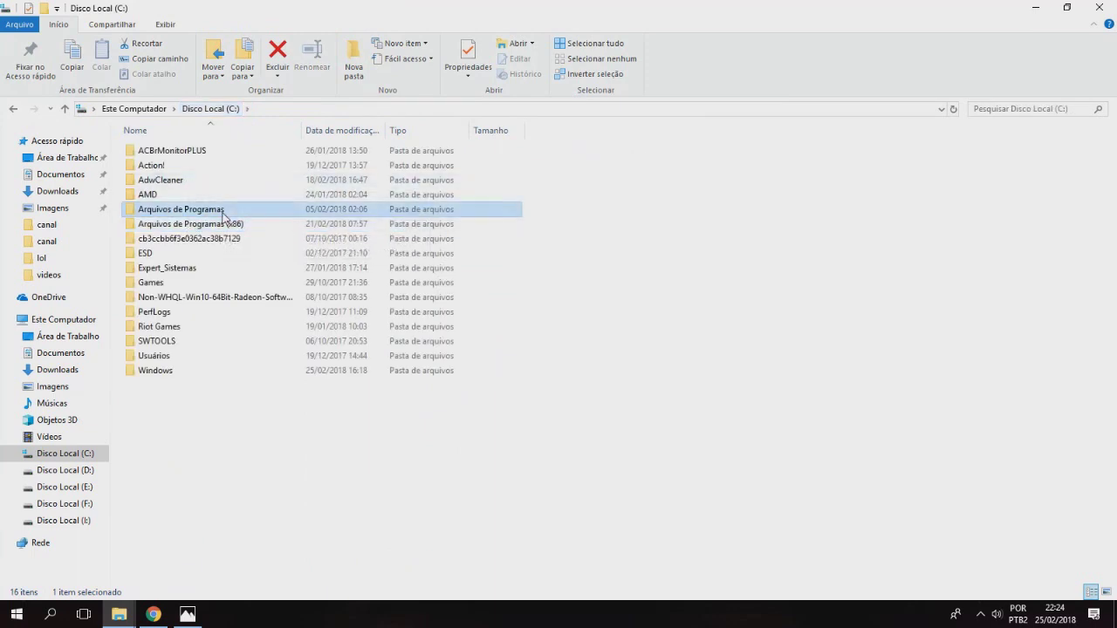
click(202, 228)
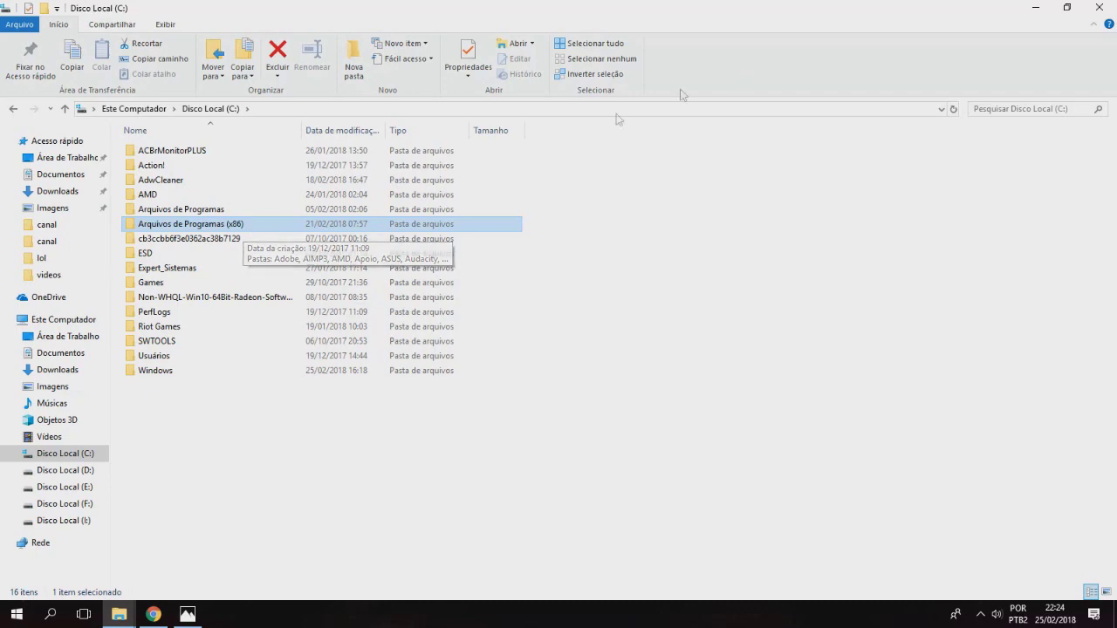
Step: View the properties of Este Computador to check the Windows system type, then close the system information window
right_click(69, 320)
click(117, 505)
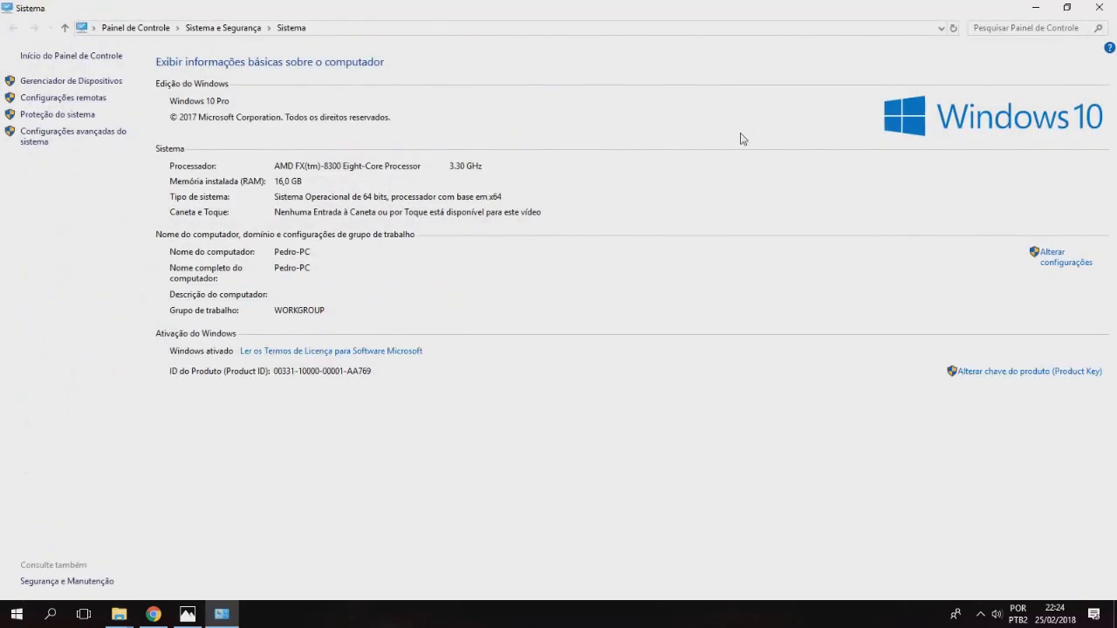
click(1099, 7)
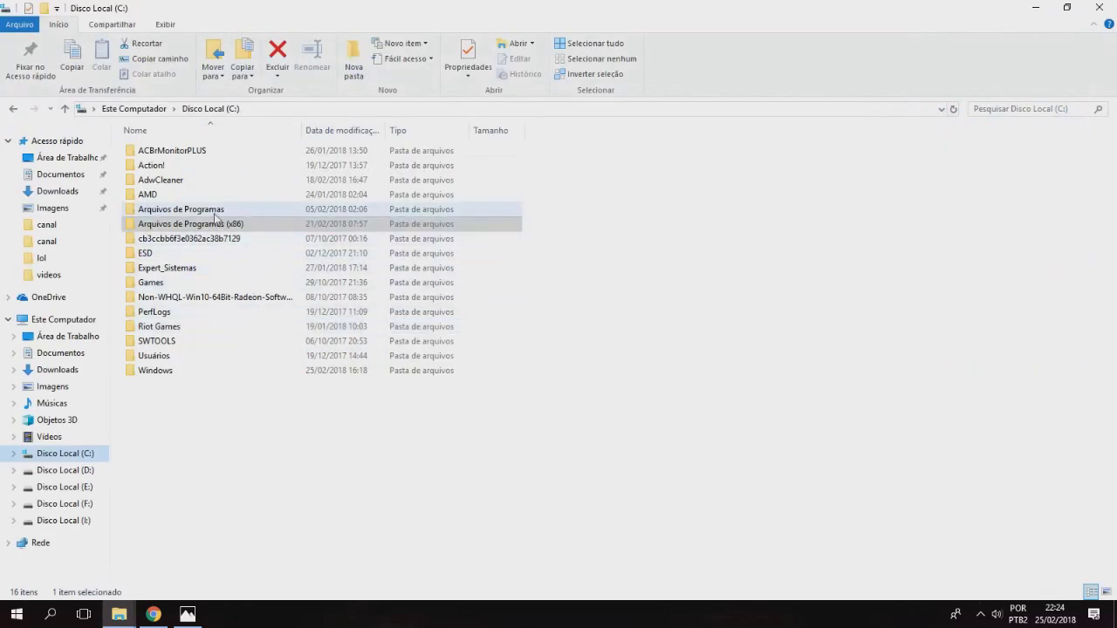
Step: Check the Windows system type again in the properties of Este Computador, and close both the system information and folder windows
click(236, 231)
right_click(107, 321)
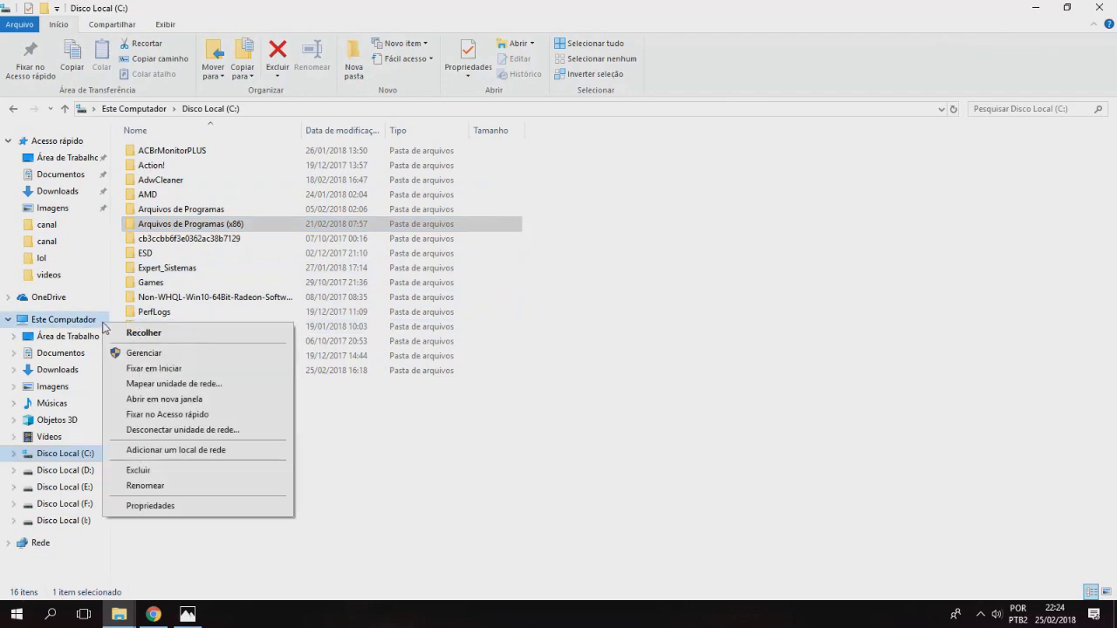
click(175, 507)
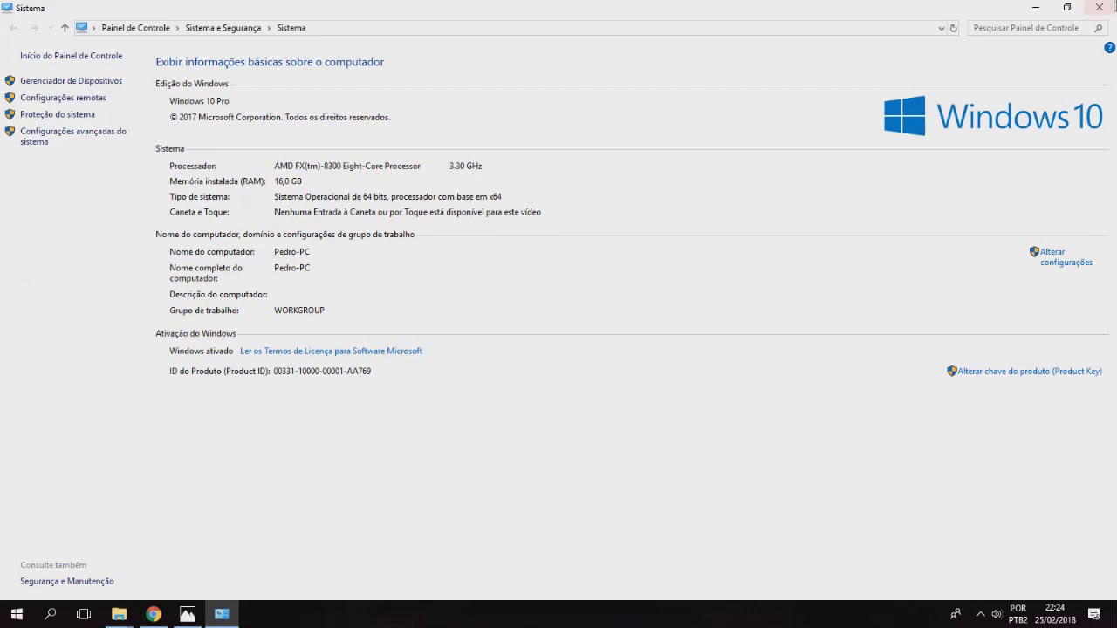
key(alt+F4)
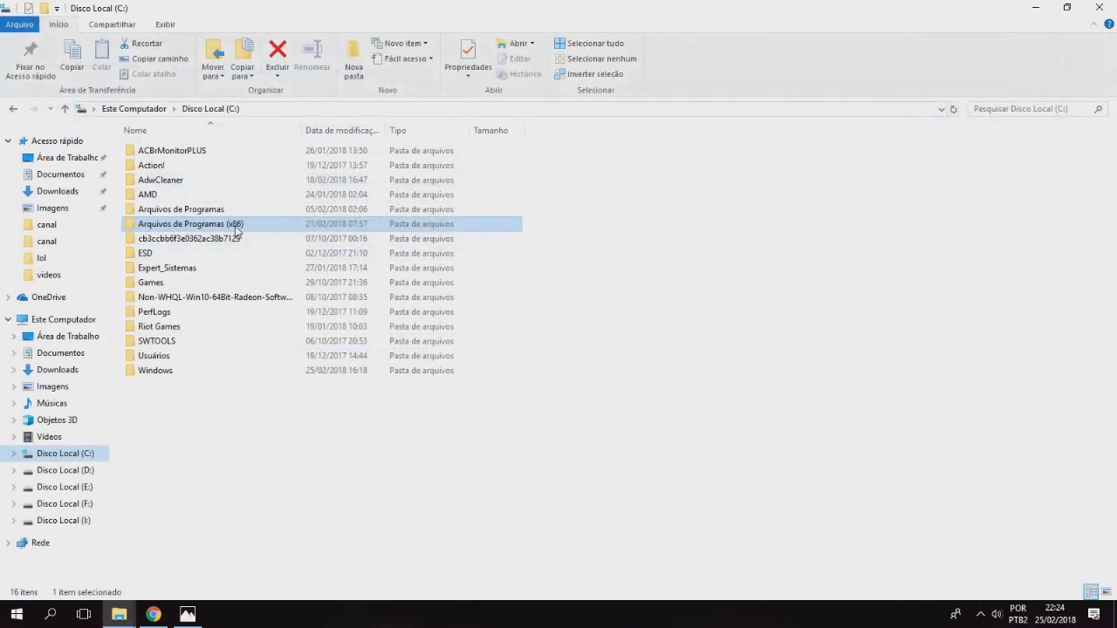
key(alt+F4)
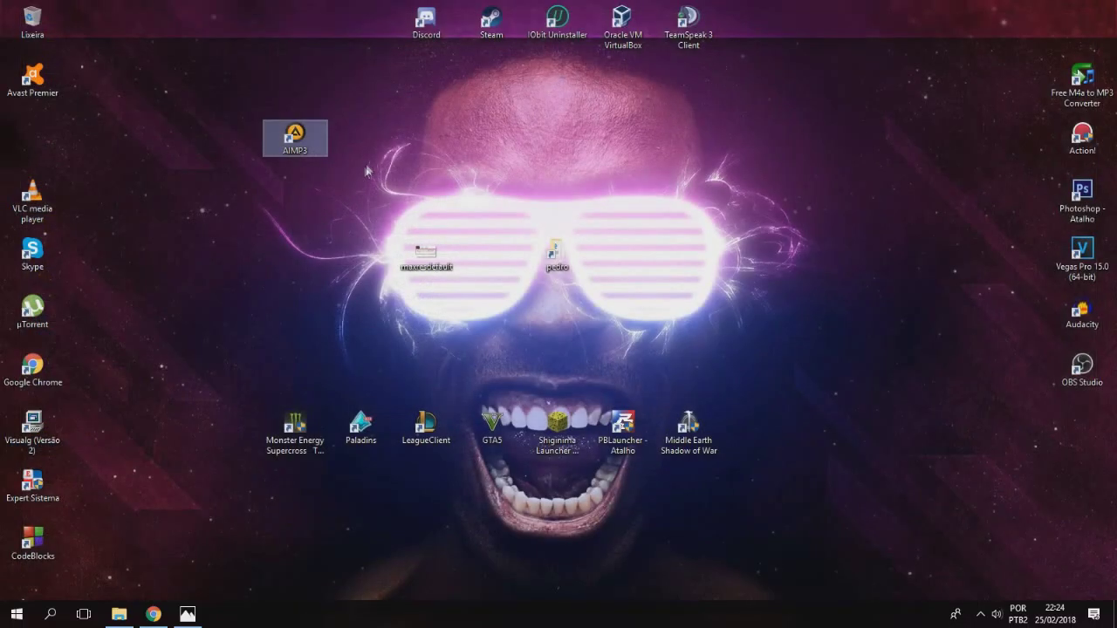
Step: Move the AIMP3 desktop shortcut two slots toward the center, into the same column as the Discord shortcut
drag(319, 160, 427, 155)
right_click(608, 194)
click(646, 251)
Step: Switch to Chrome and download the 32-bit version 10.0.14393.795 of api-ms-win-crt-private-l1-1-0.dll from DLL-files.com
click(153, 614)
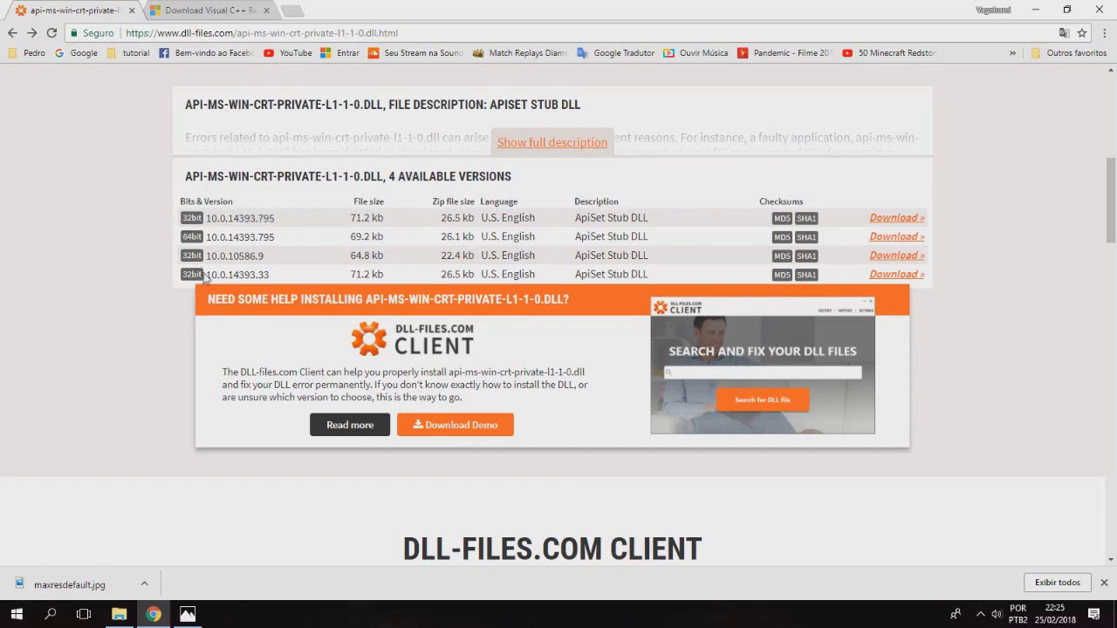
drag(268, 277, 207, 278)
drag(277, 219, 229, 221)
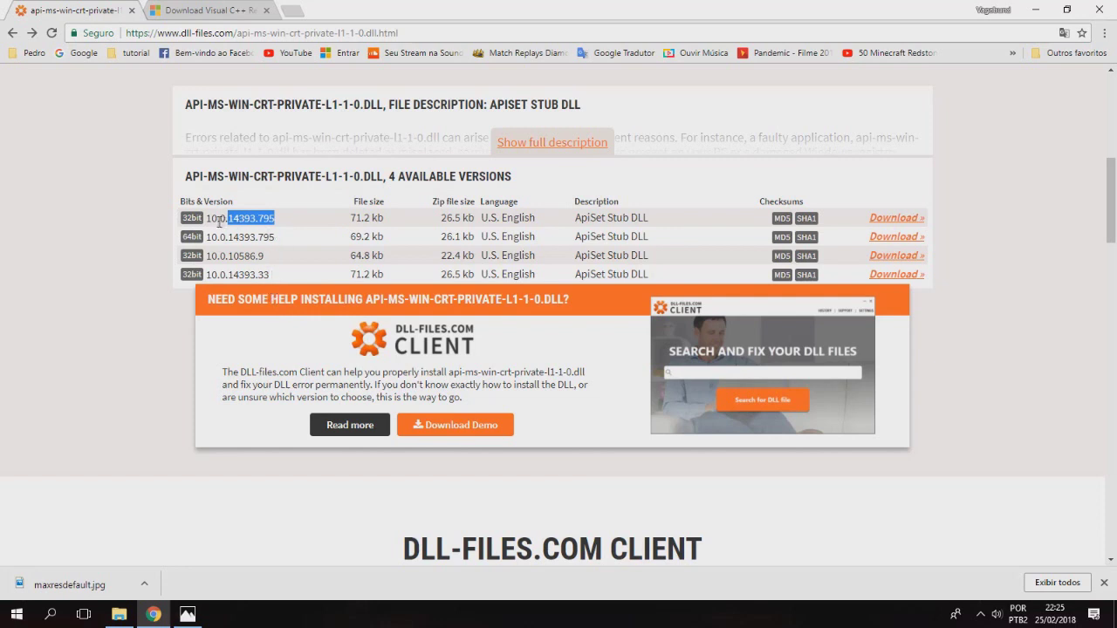
click(219, 222)
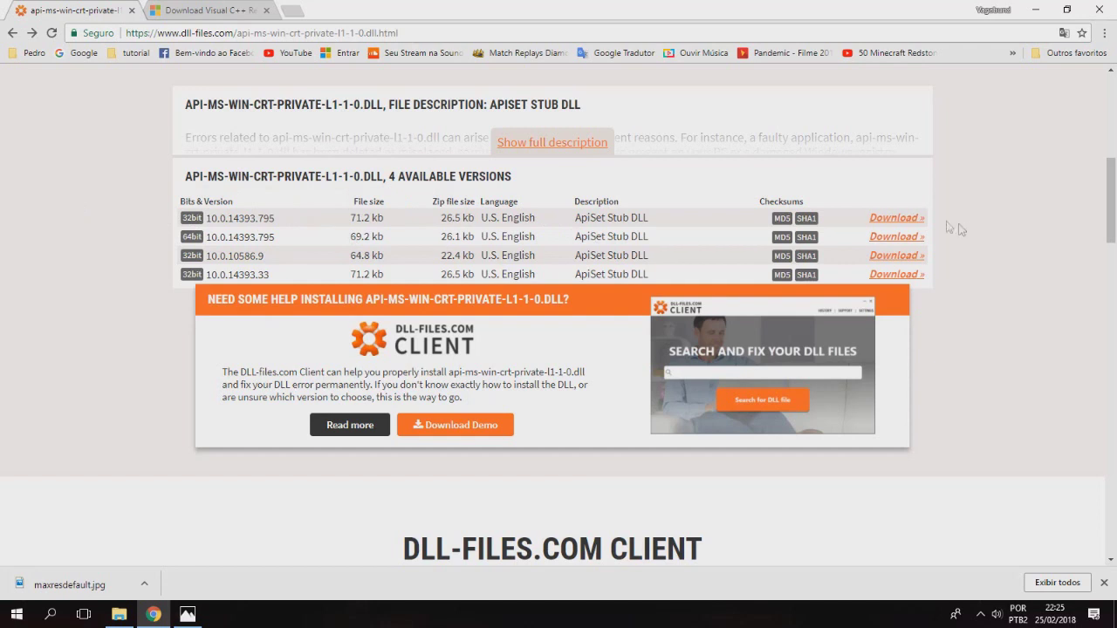
click(904, 220)
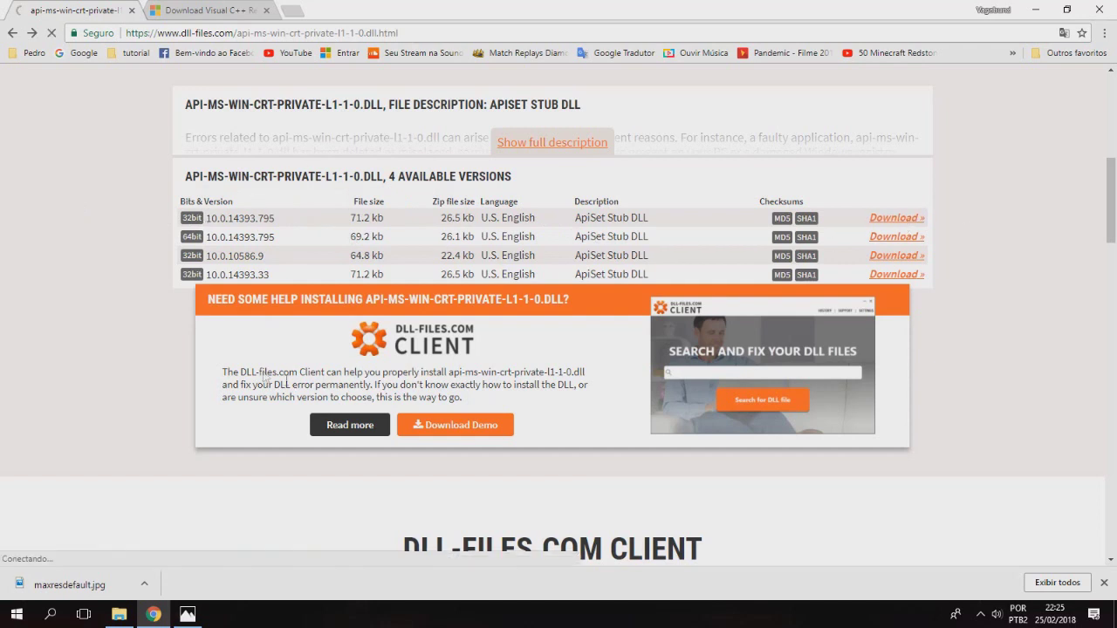
scroll(529, 321, down, 3)
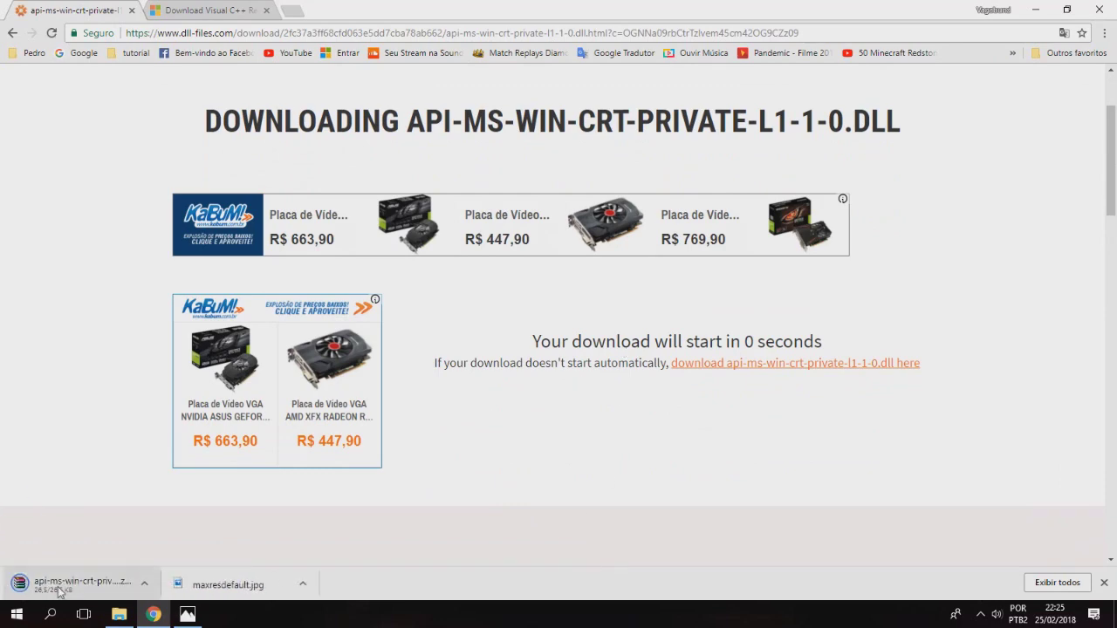
Step: Bring the downloaded api-ms-win-crt-private-l1-1-0 zip from its download folder to the desktop and extract its contents there
right_click(58, 591)
click(105, 555)
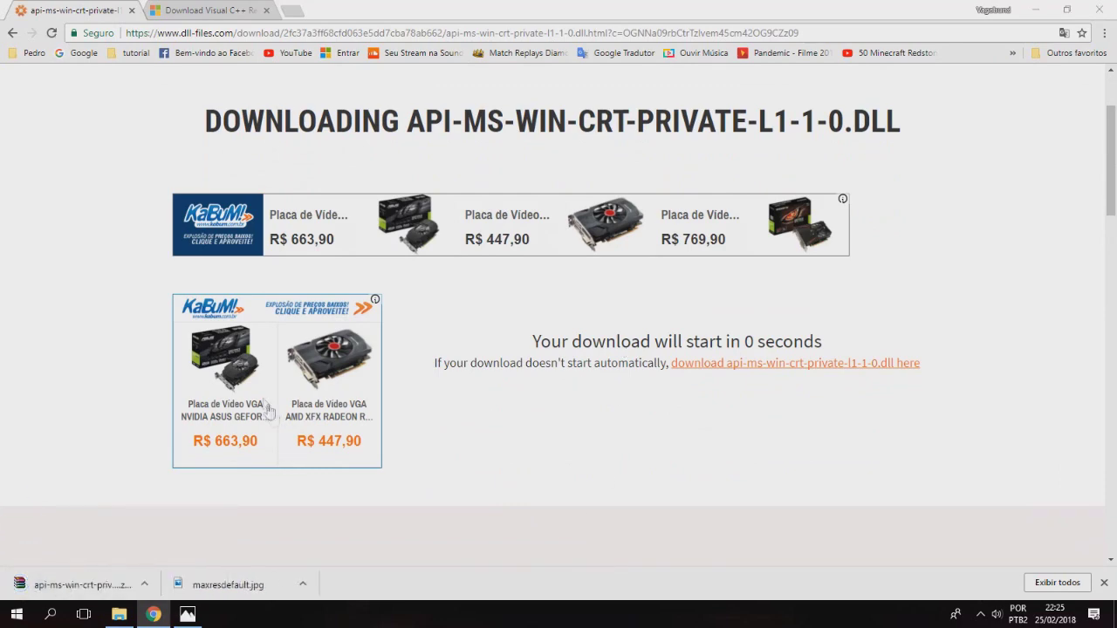
click(198, 165)
click(194, 152)
drag(1102, 592, 182, 164)
right_click(183, 164)
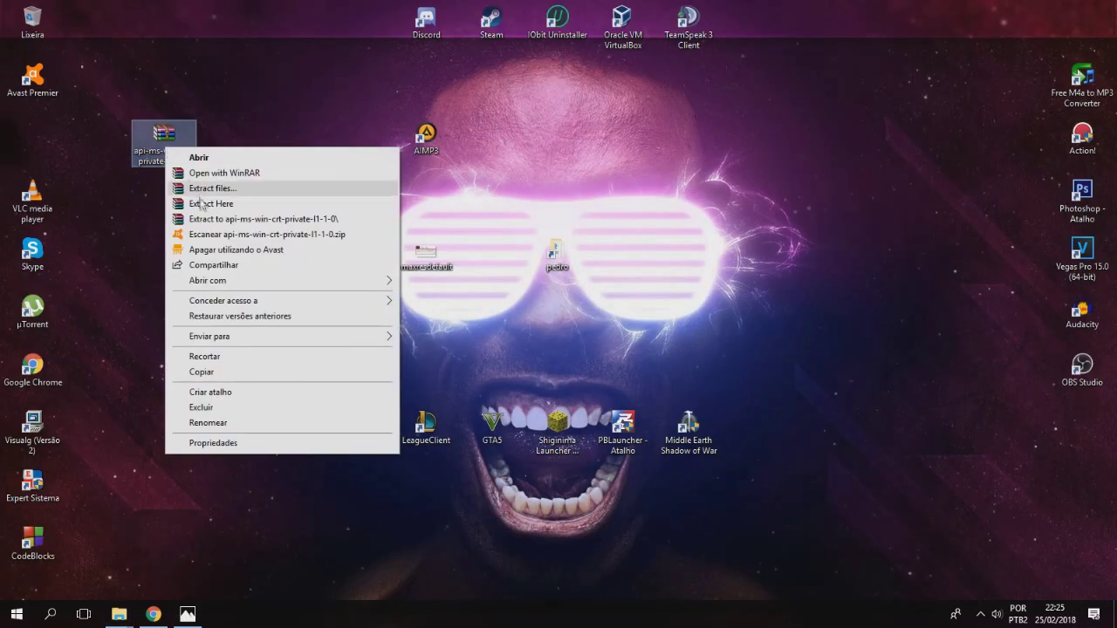
click(204, 206)
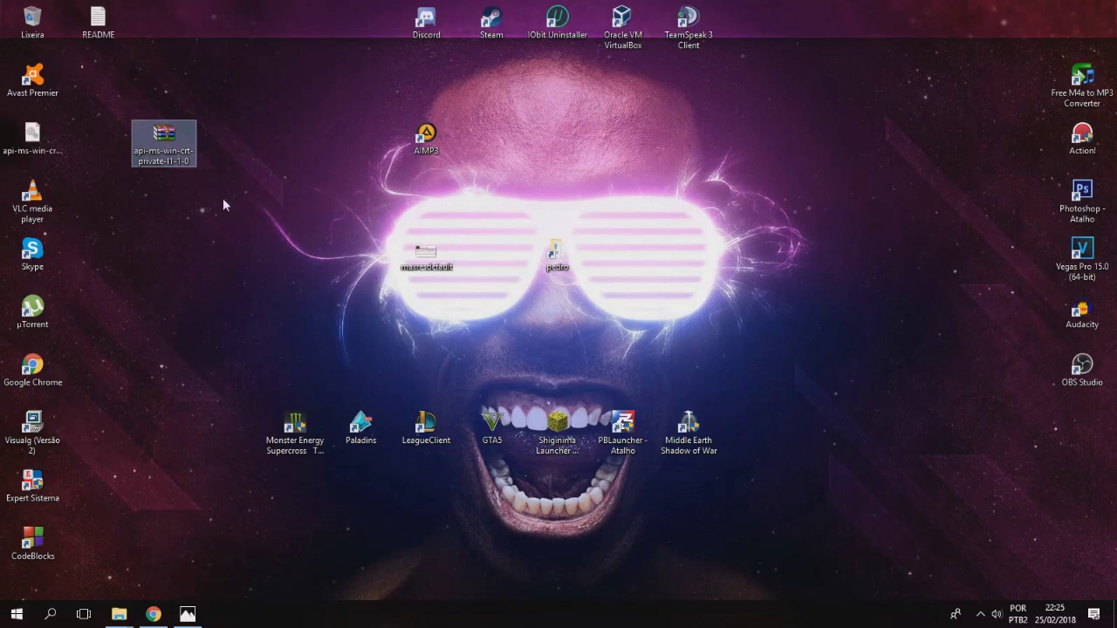
Step: Delete the api-ms-win-crt-private-l1-1-0 zip and the README file from the desktop, placing the extracted DLL near the AIMP3 shortcut
click(170, 155)
key(BackSpace)
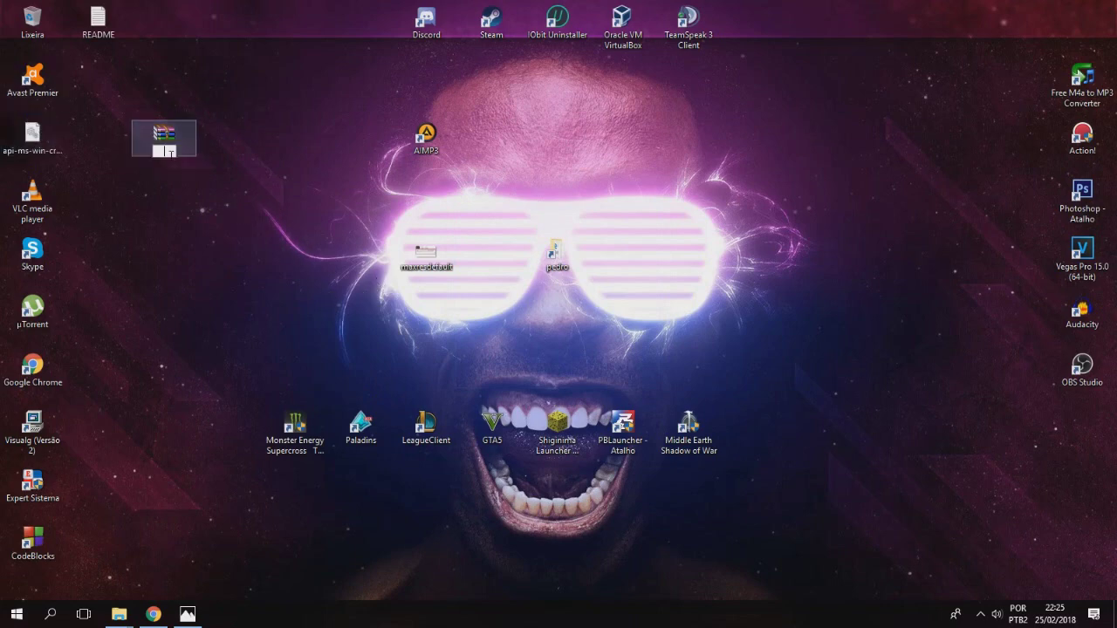
key(Escape)
key(Delete)
drag(33, 138, 295, 144)
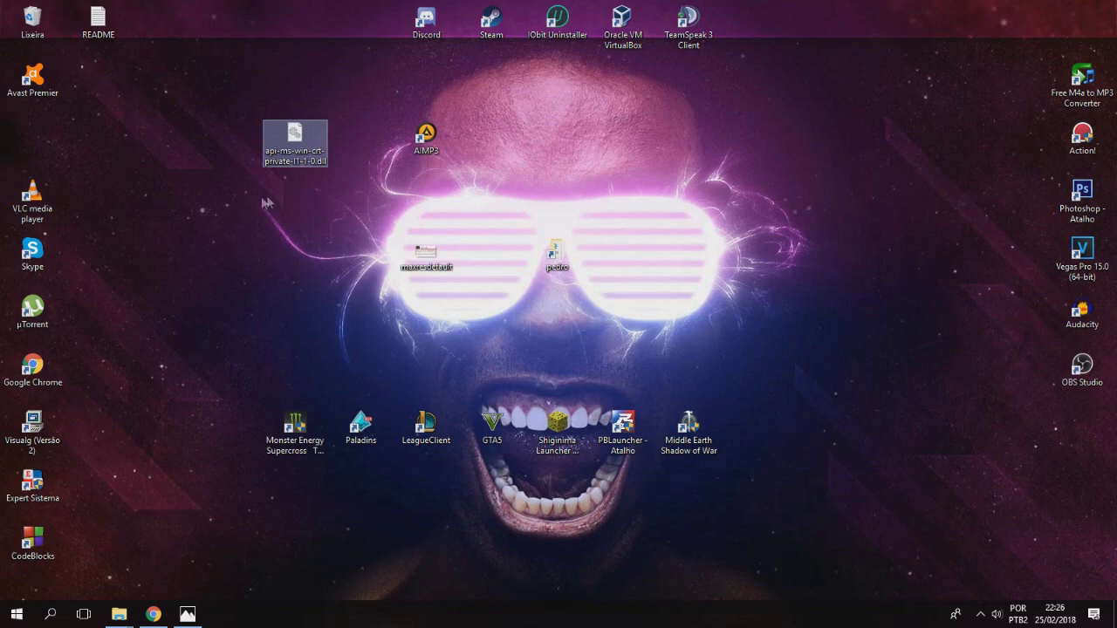
click(91, 28)
key(Delete)
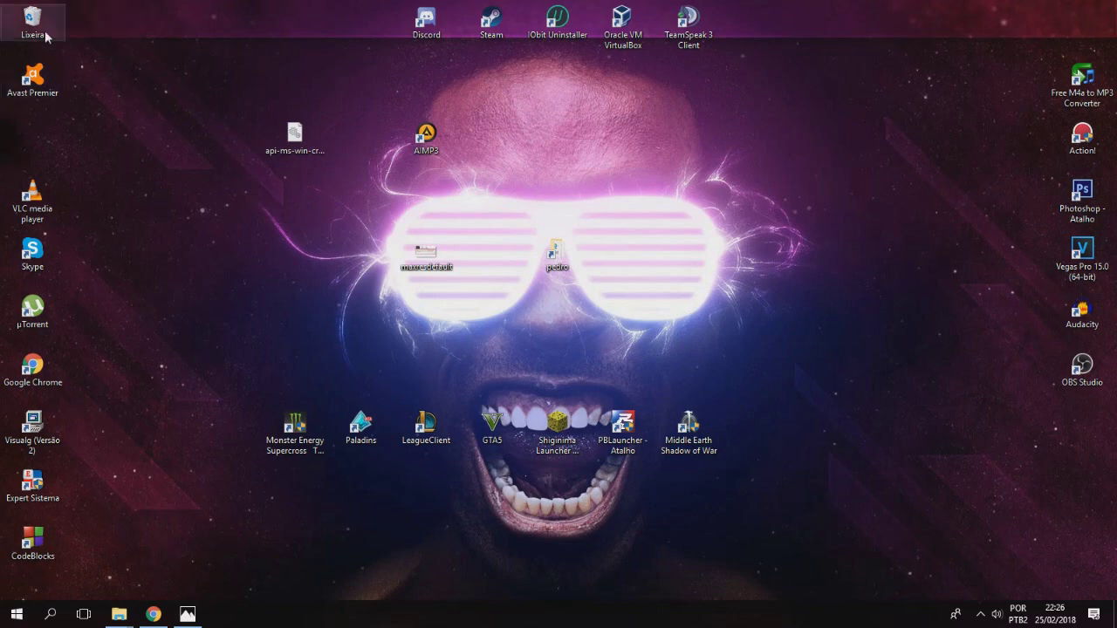
Step: Empty the Lixeira and confirm the permanent deletion of its contents
right_click(29, 32)
click(54, 61)
click(611, 319)
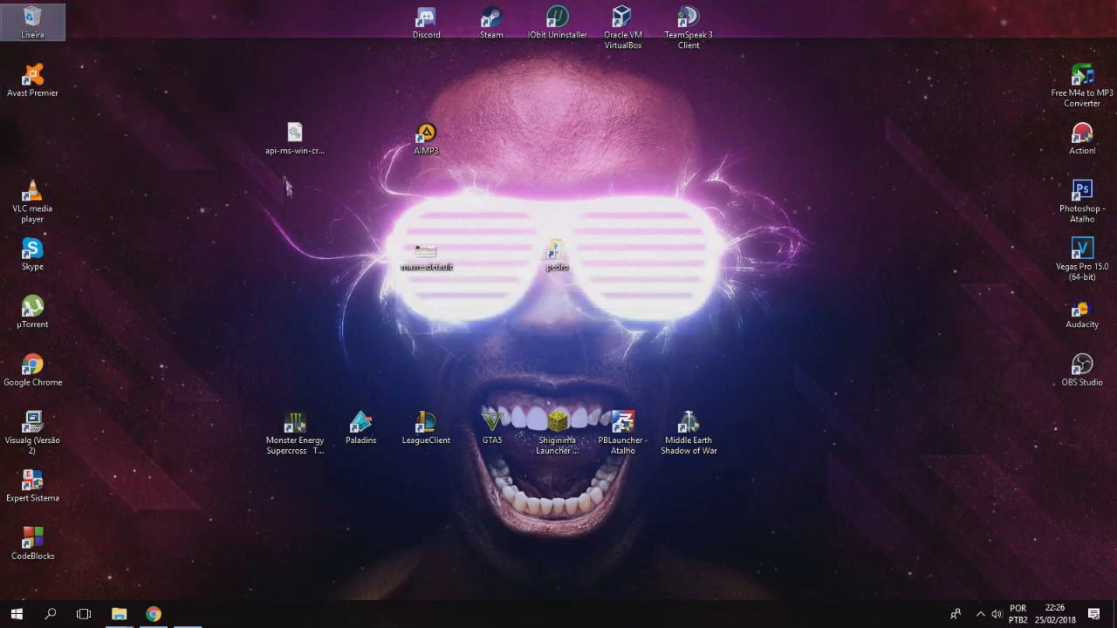
Step: Move api-ms-win-crt-private-l1-1-0.dll one slot farther from the AIMP3 shortcut and copy the file
drag(295, 135, 234, 140)
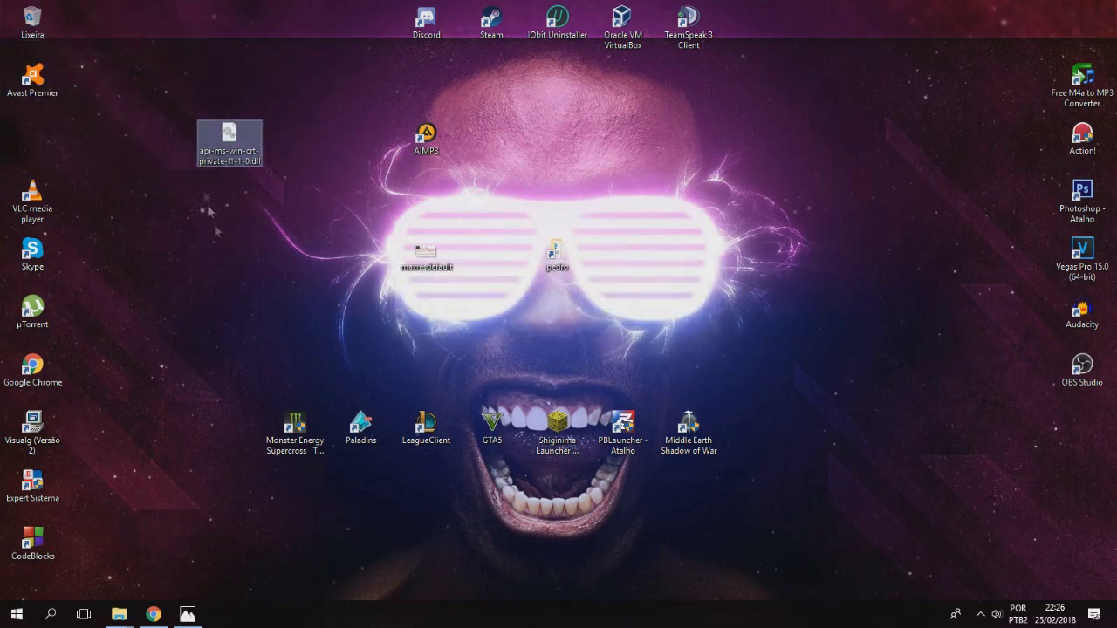
right_click(237, 139)
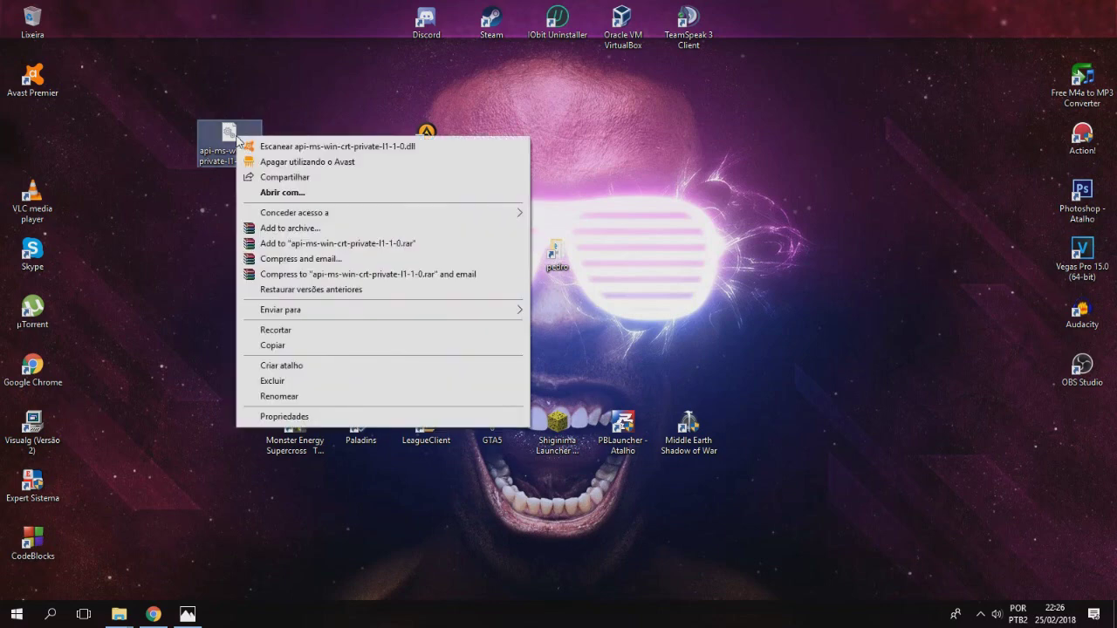
click(296, 349)
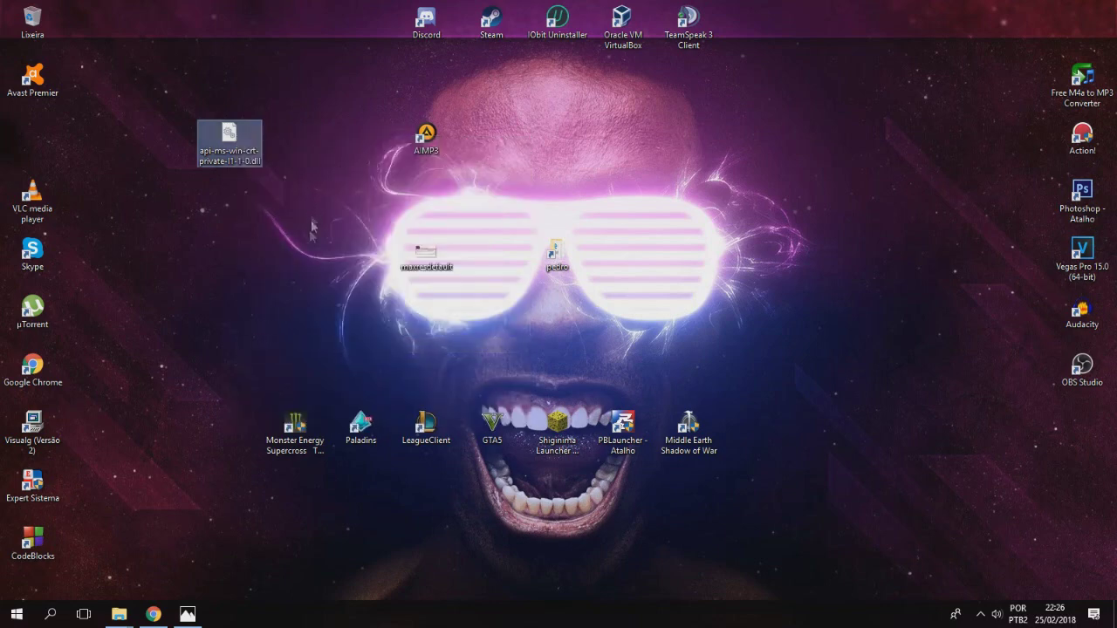
Step: Close the Downloads window and open Disco Local (C:) in a new maximized File Explorer window
mouse_move(125, 618)
click(137, 509)
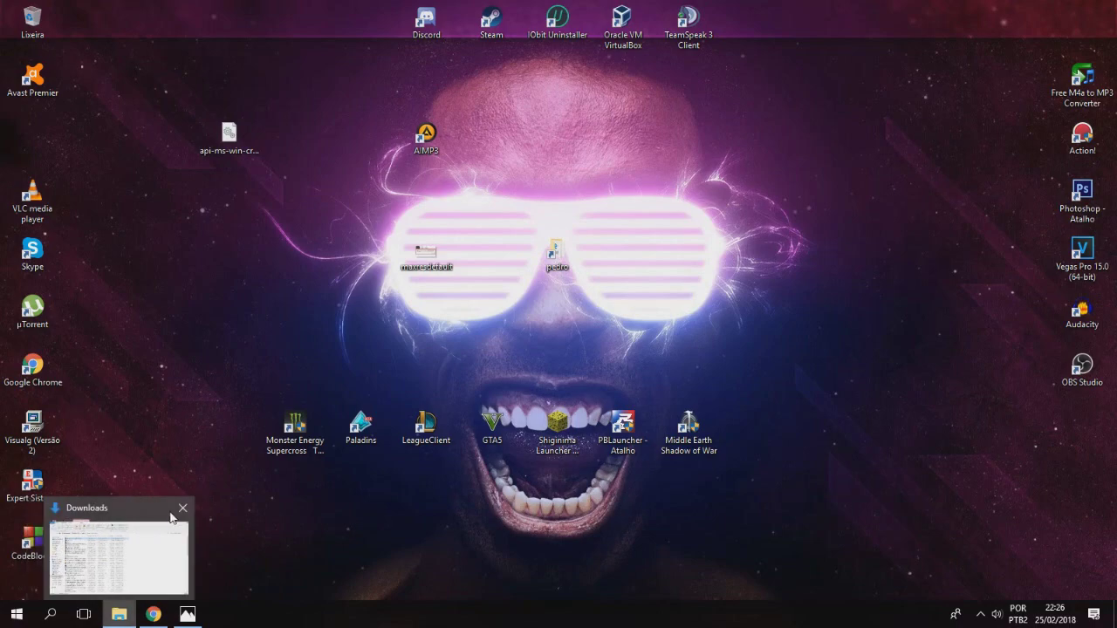
click(118, 615)
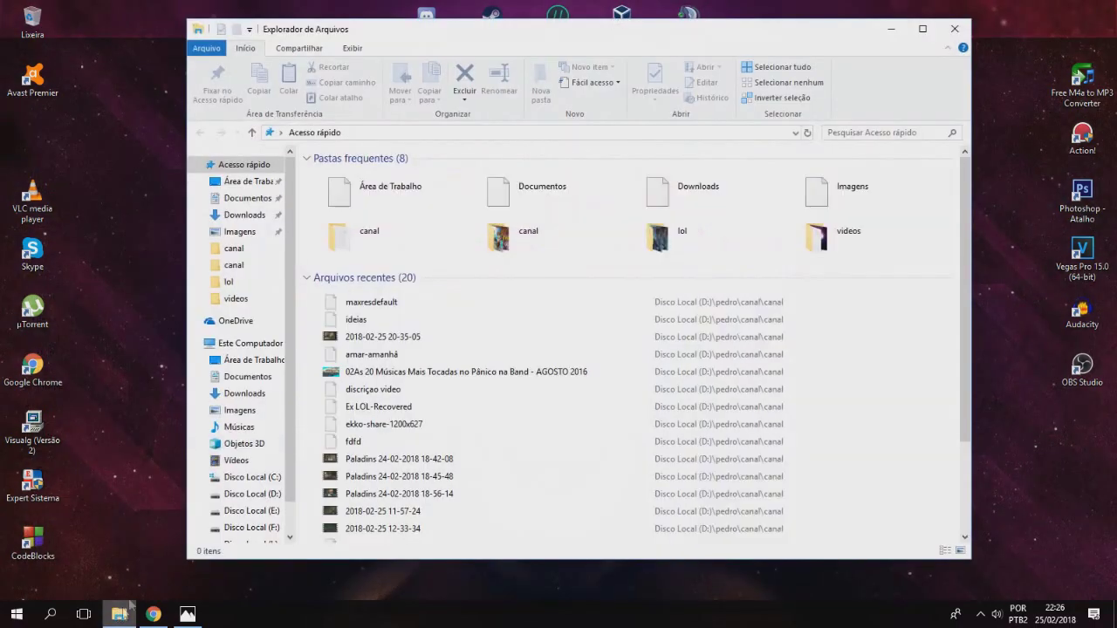
click(260, 344)
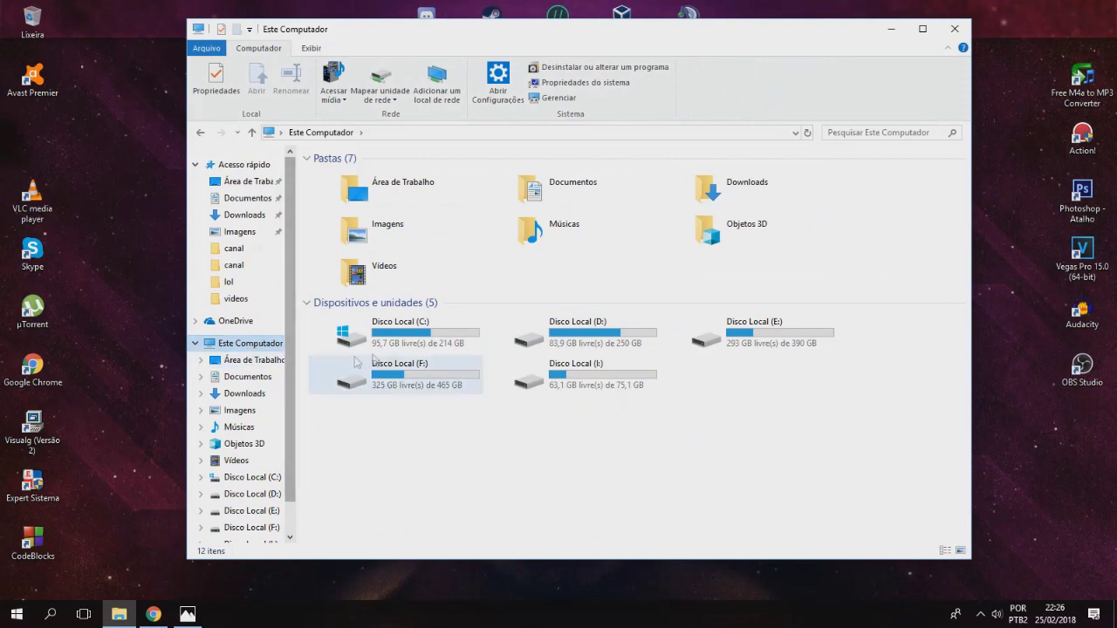
click(404, 340)
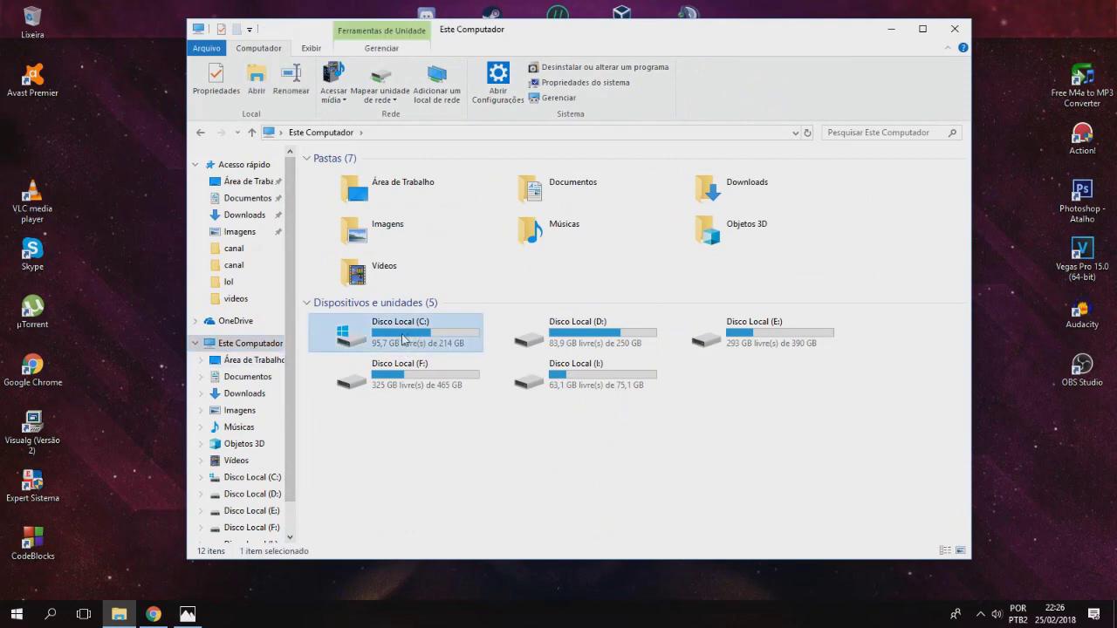
double_click(427, 339)
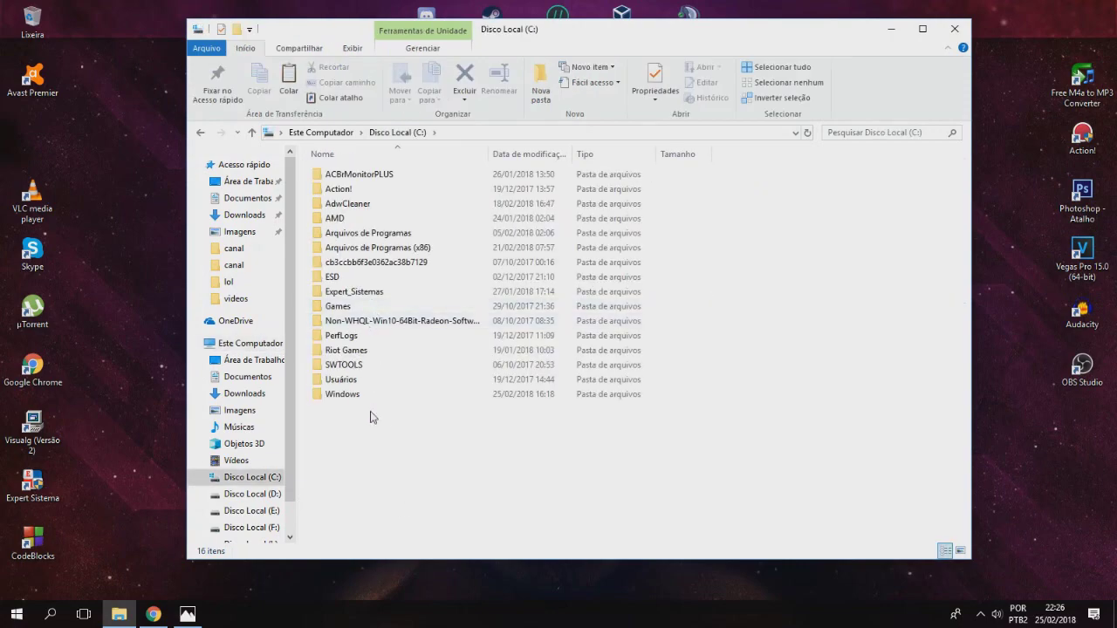
click(923, 29)
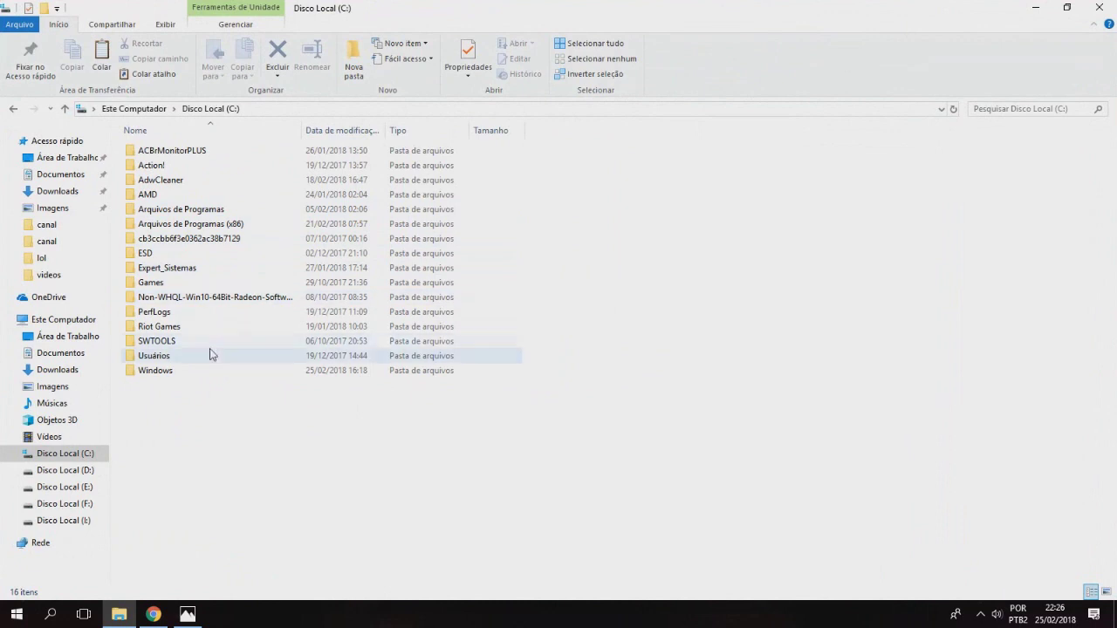
Step: Open the Windows folder on the C: drive and go into its SysWOW64 subfolder
click(199, 372)
click(174, 397)
double_click(175, 374)
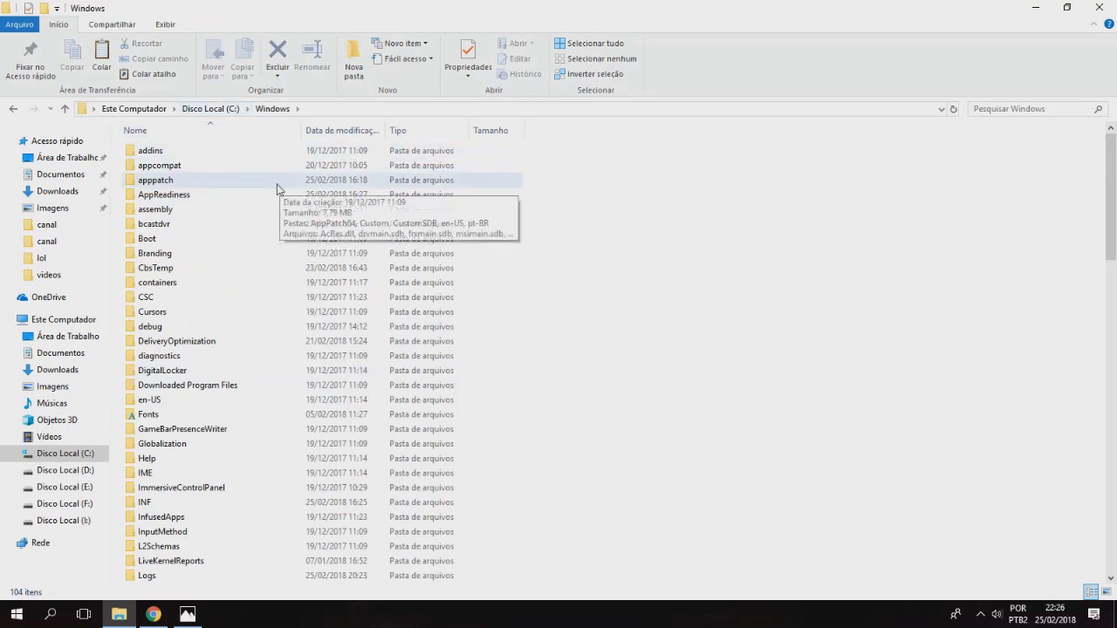
scroll(209, 185, down, 2)
click(350, 253)
scroll(324, 419, down, 13)
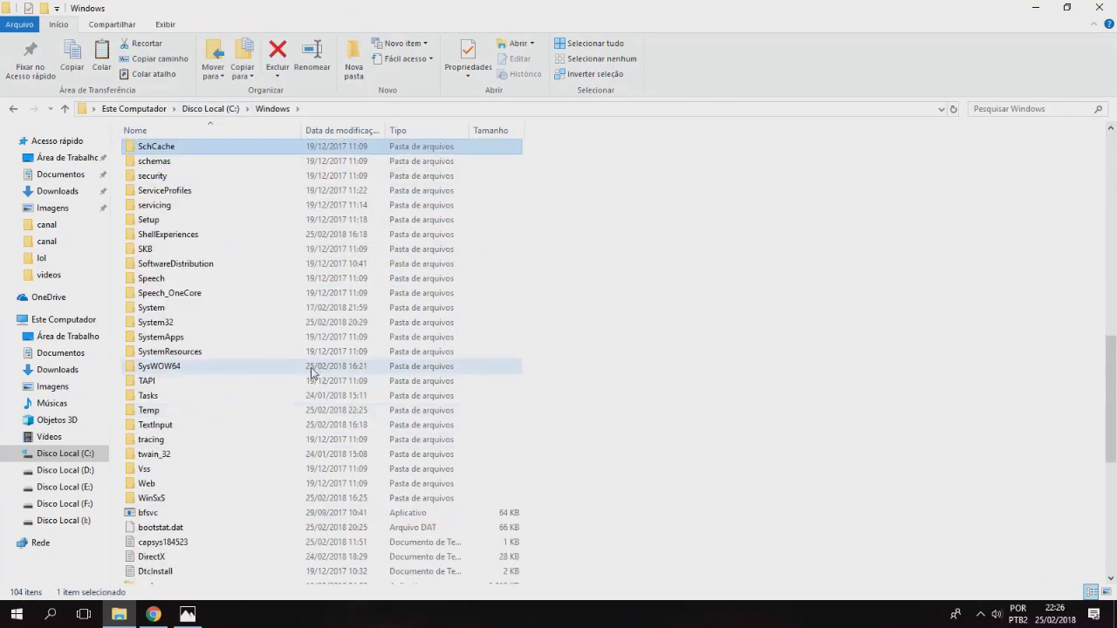
scroll(207, 270, down, 1)
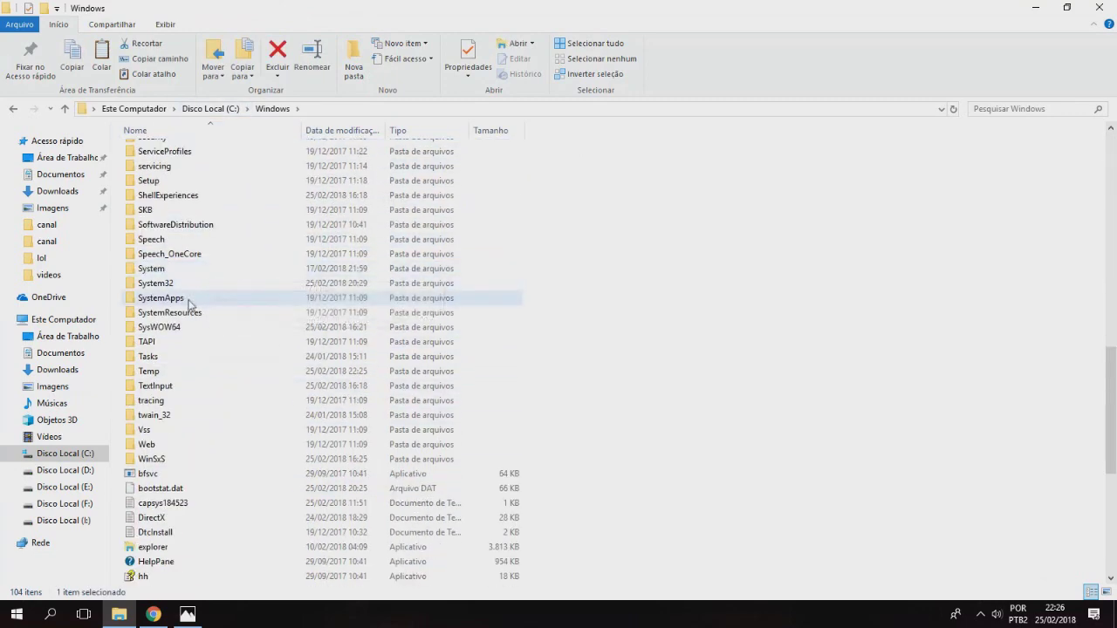
click(150, 330)
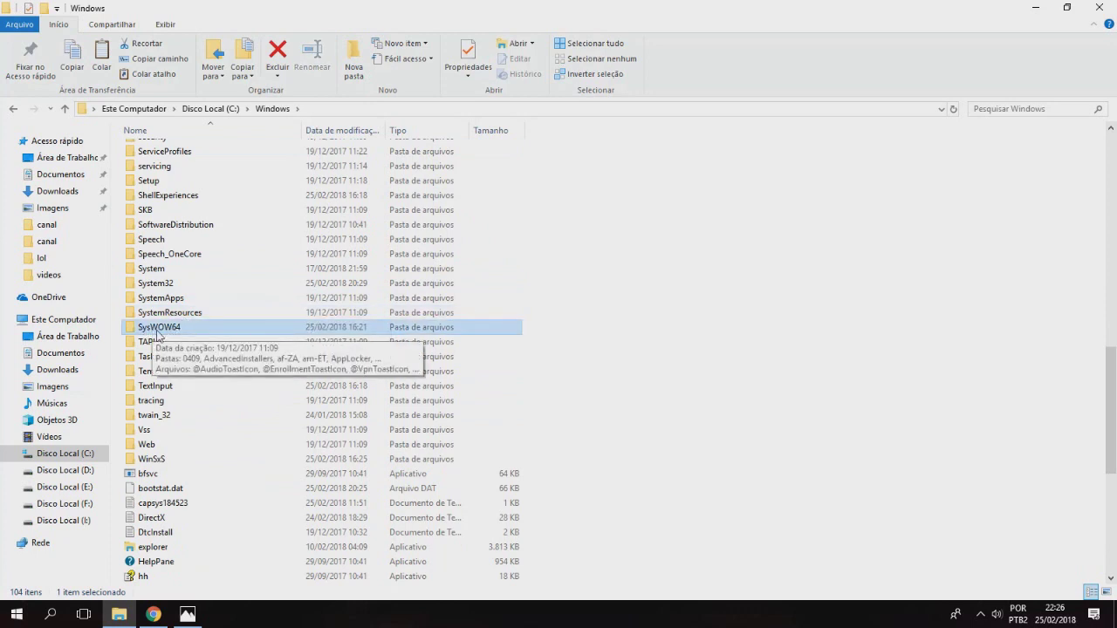
double_click(196, 335)
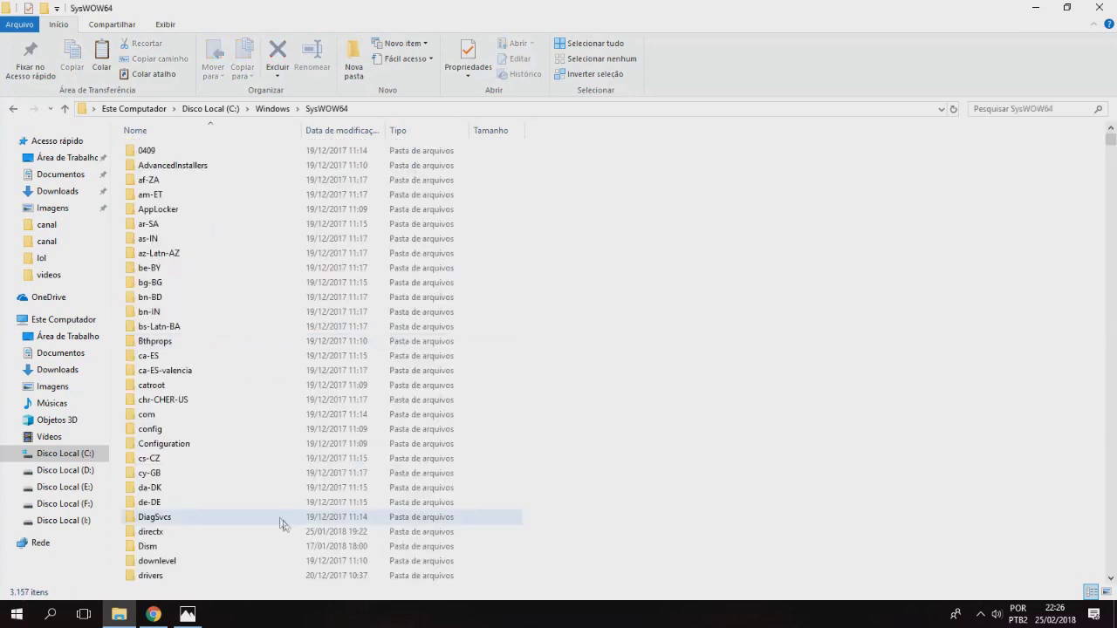
Step: Paste the copied DLL into SysWOW64 with administrator permission and locate api-ms-win-crt-private-l1-1-0.dll in the file list
right_click(613, 269)
click(647, 365)
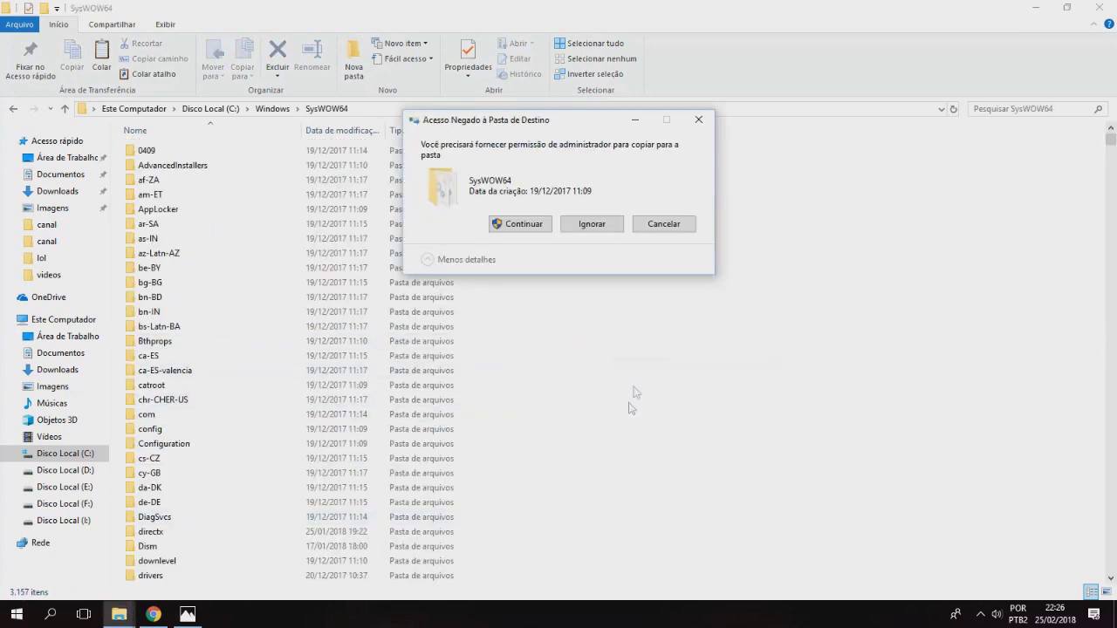
click(511, 226)
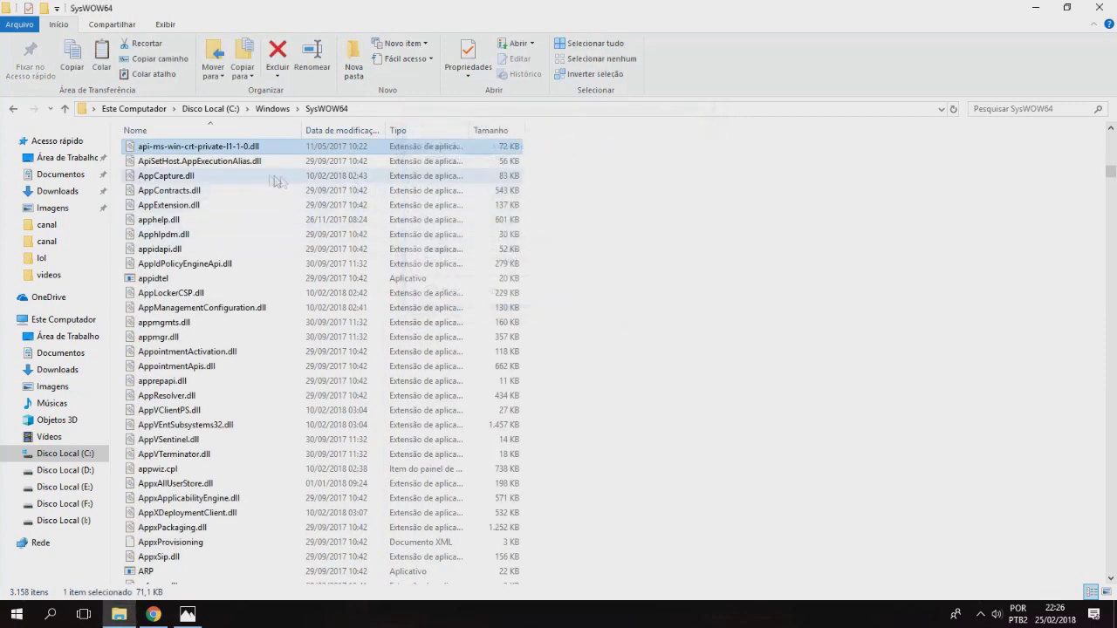
mouse_move(250, 155)
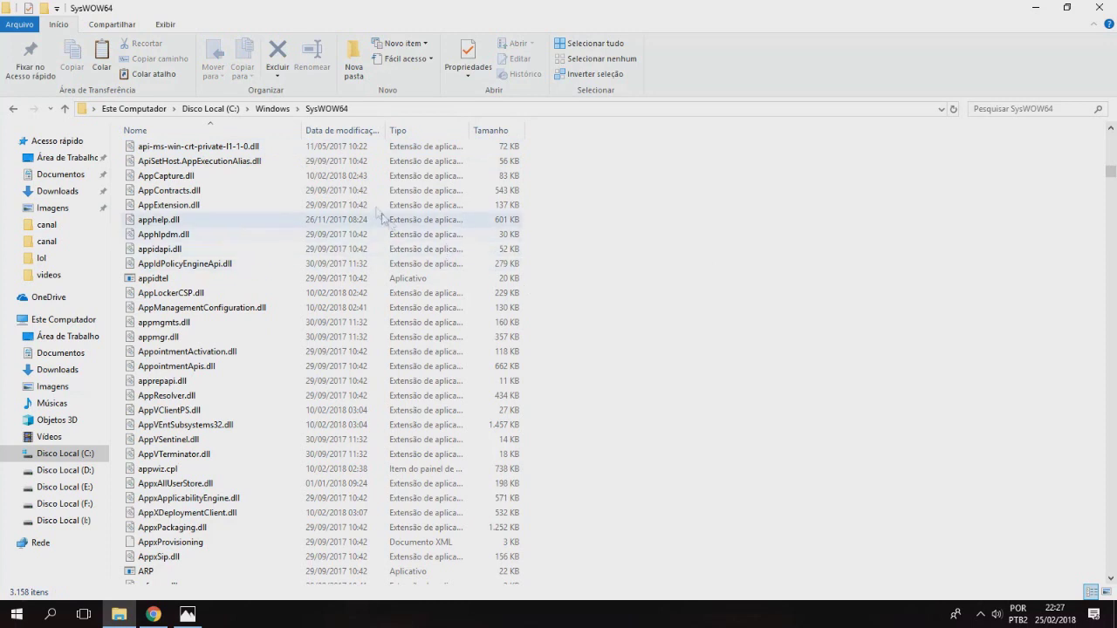
scroll(681, 369, up, 1)
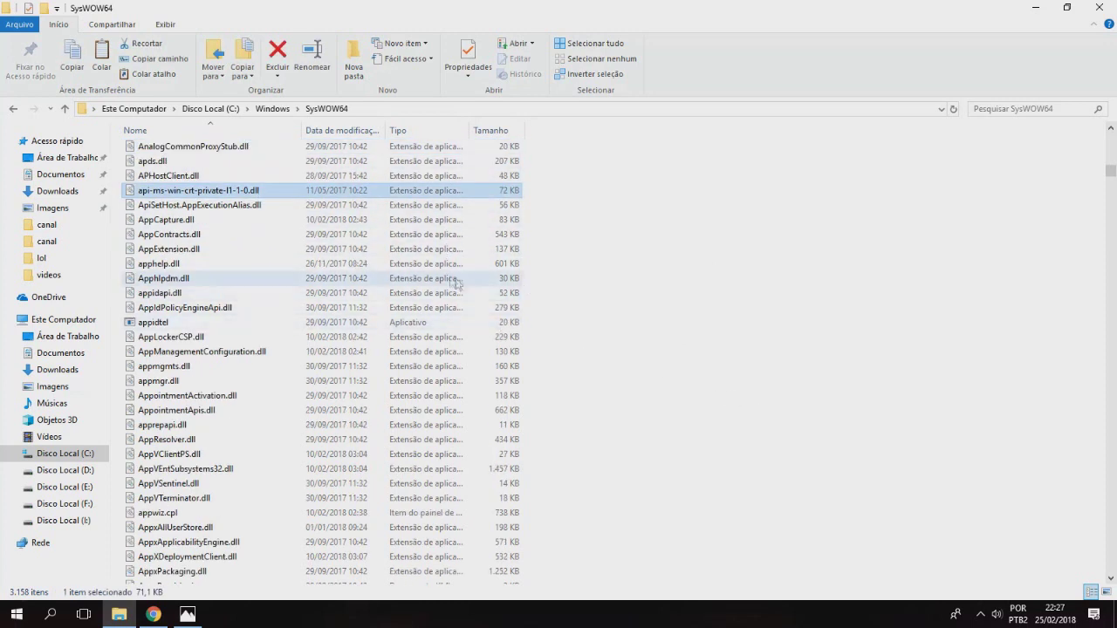
click(584, 219)
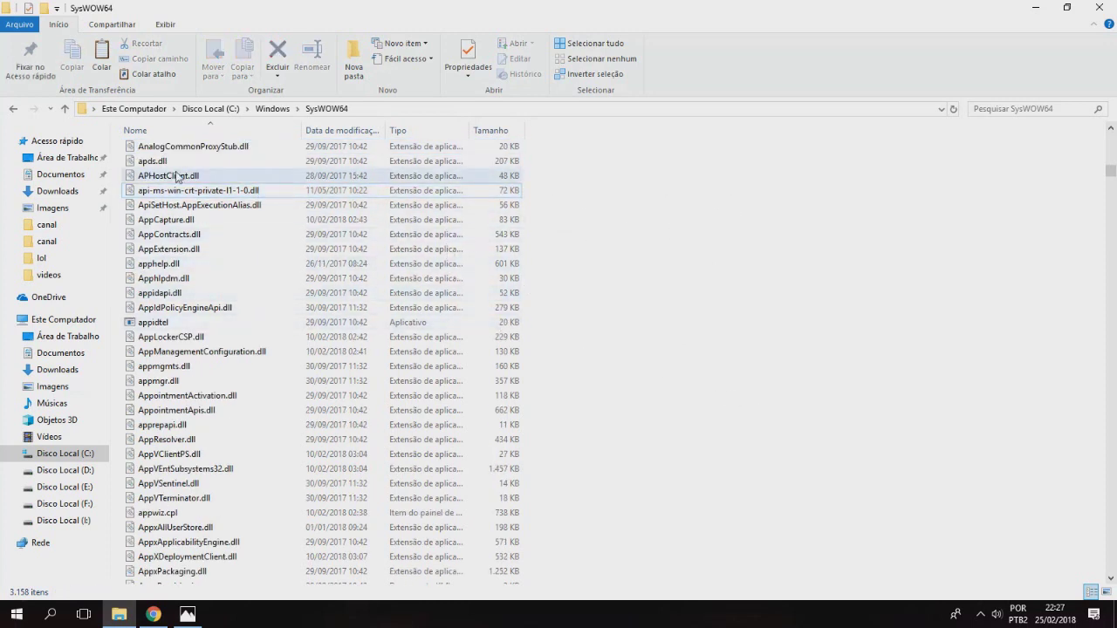
Step: Close the SysWOW64 window and delete api-ms-win-crt-private-l1-1-0.dll from the desktop
click(1100, 7)
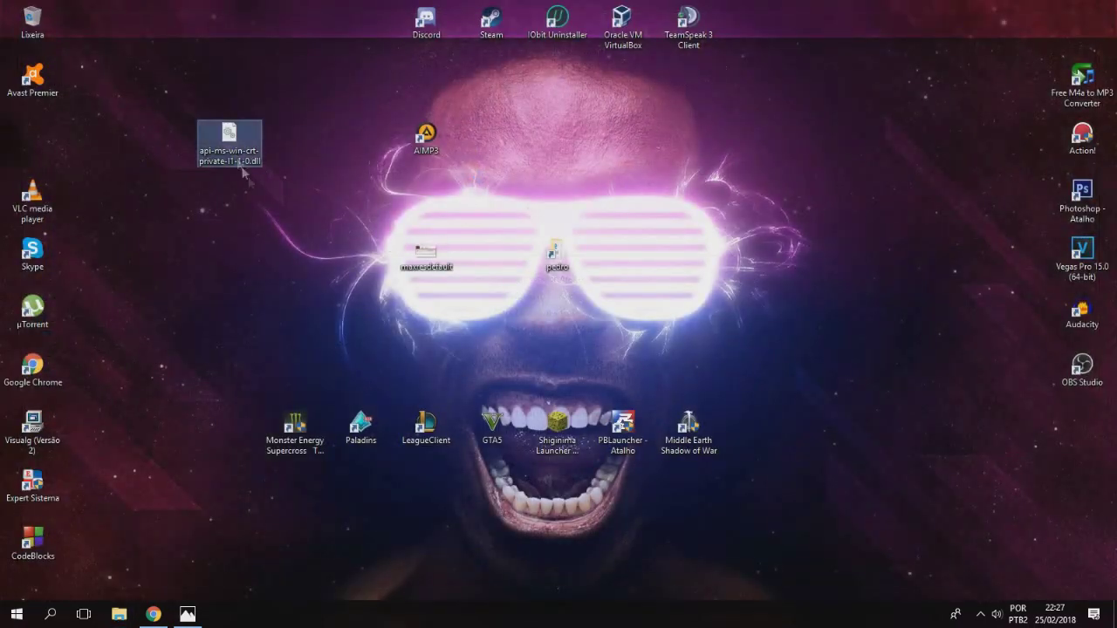
key(Delete)
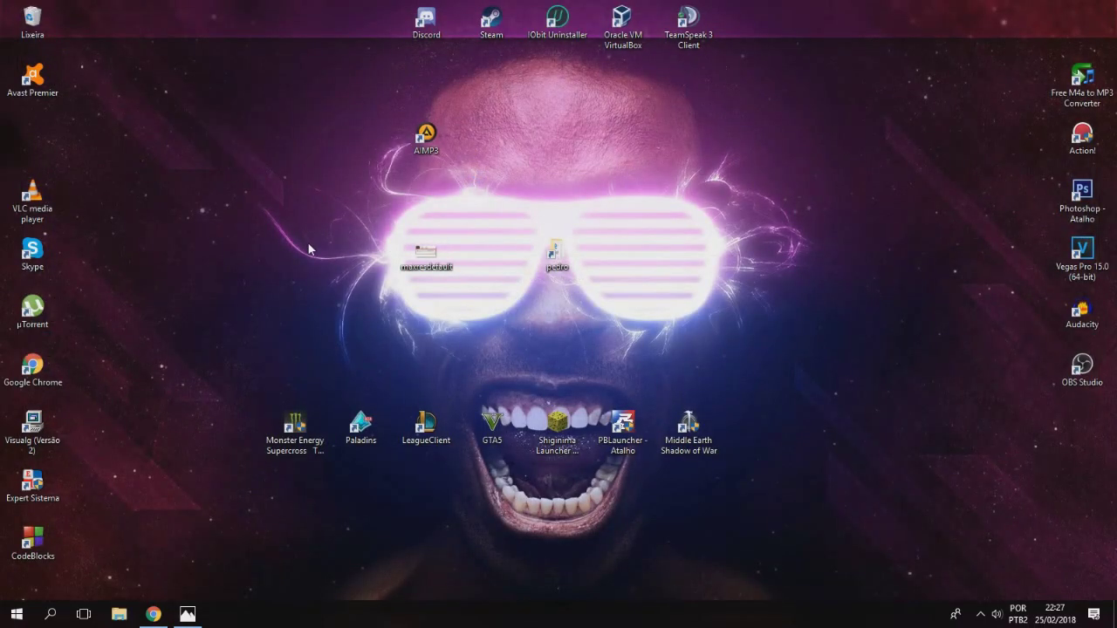
right_click(90, 12)
click(142, 71)
Step: Empty the Recycle Bin, permanently deleting api-ms-win-crt-private-l1-1-0.dll
right_click(36, 41)
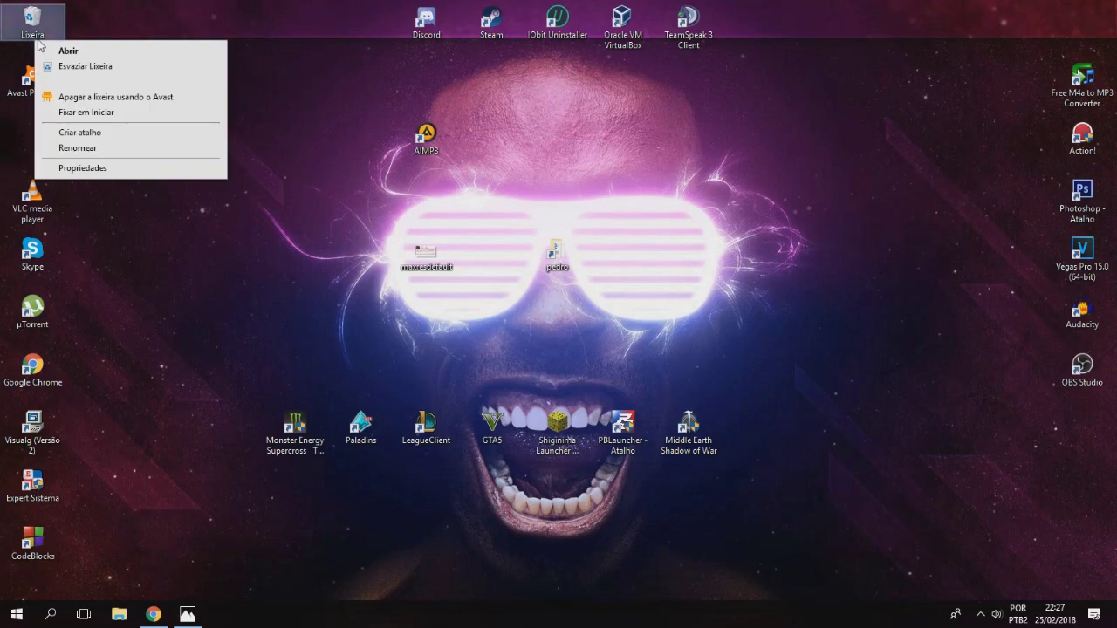
click(77, 66)
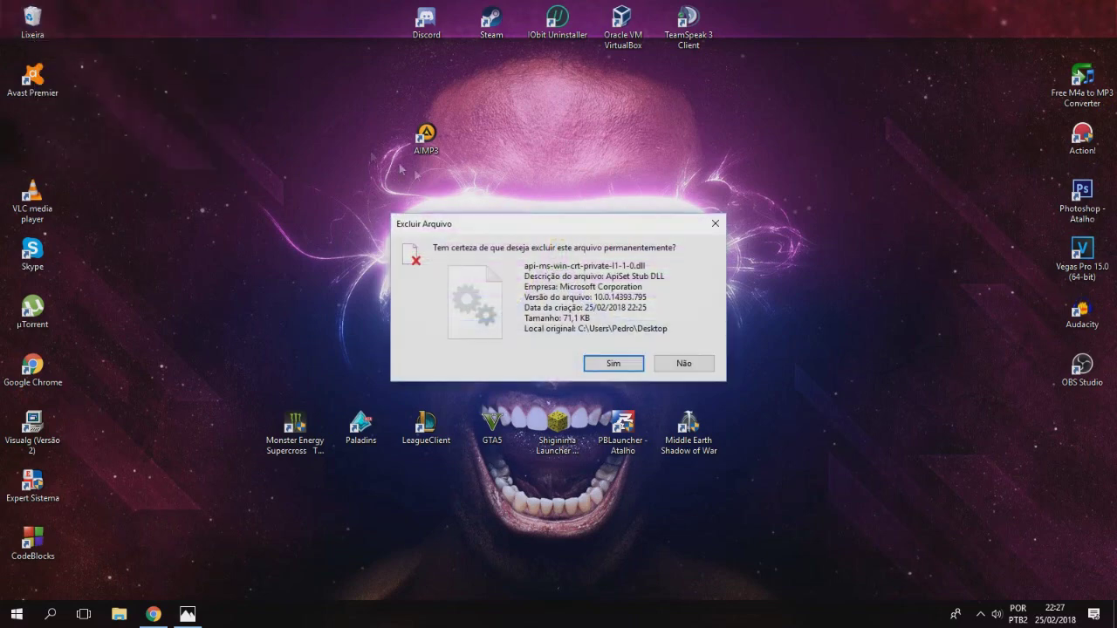
click(611, 363)
right_click(37, 34)
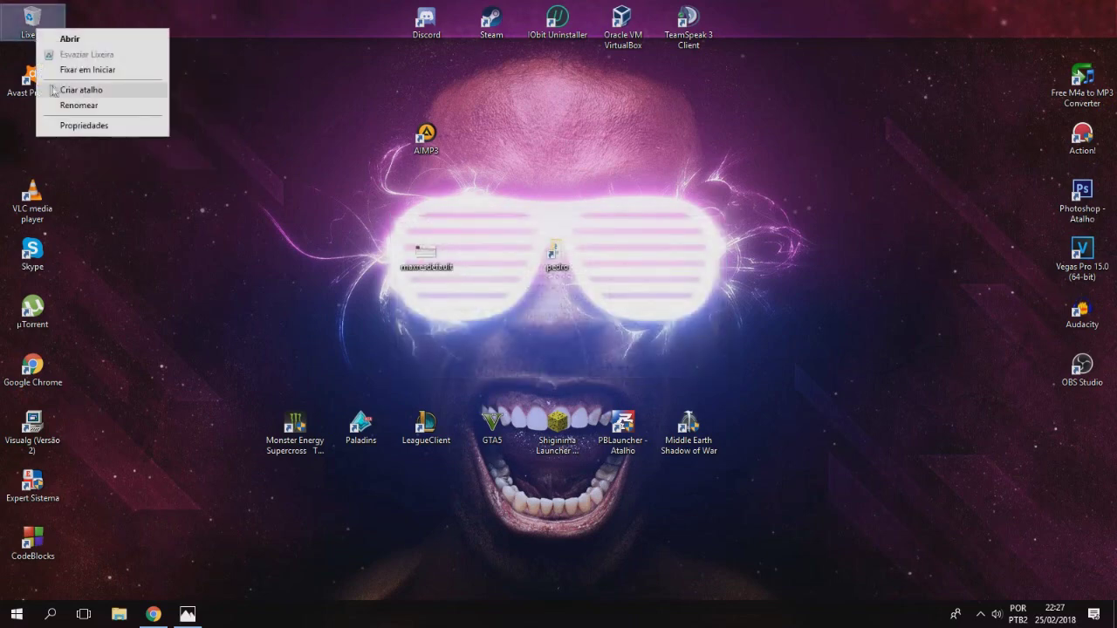
click(332, 110)
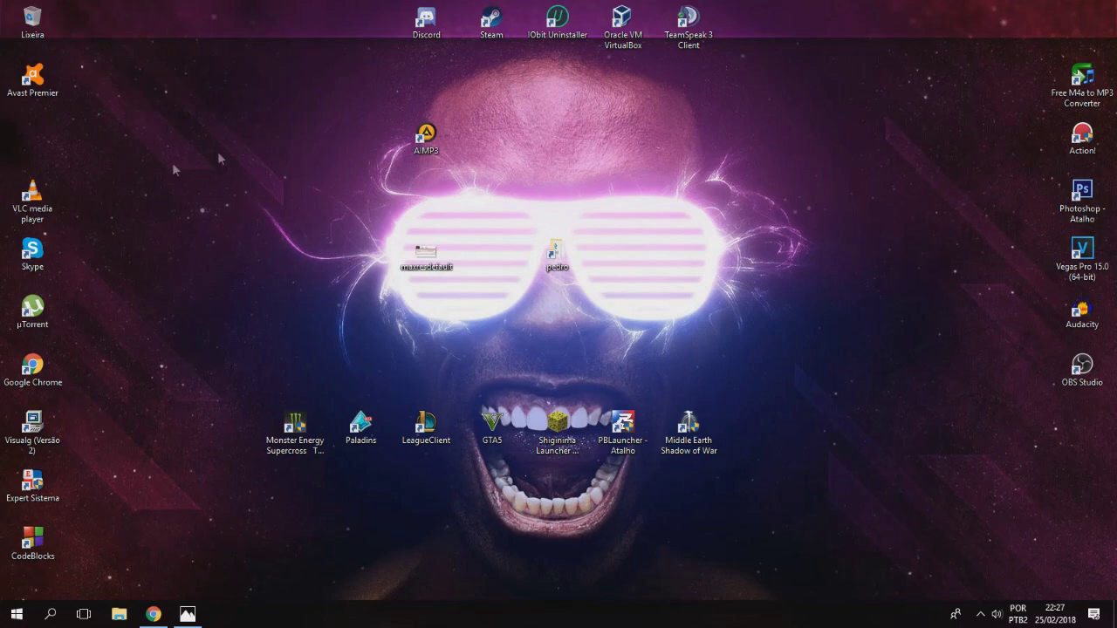
Step: Look at the maxresdefault error image, close it, and move the AIMP3 shortcut between Avast Premier and VLC media player
double_click(427, 258)
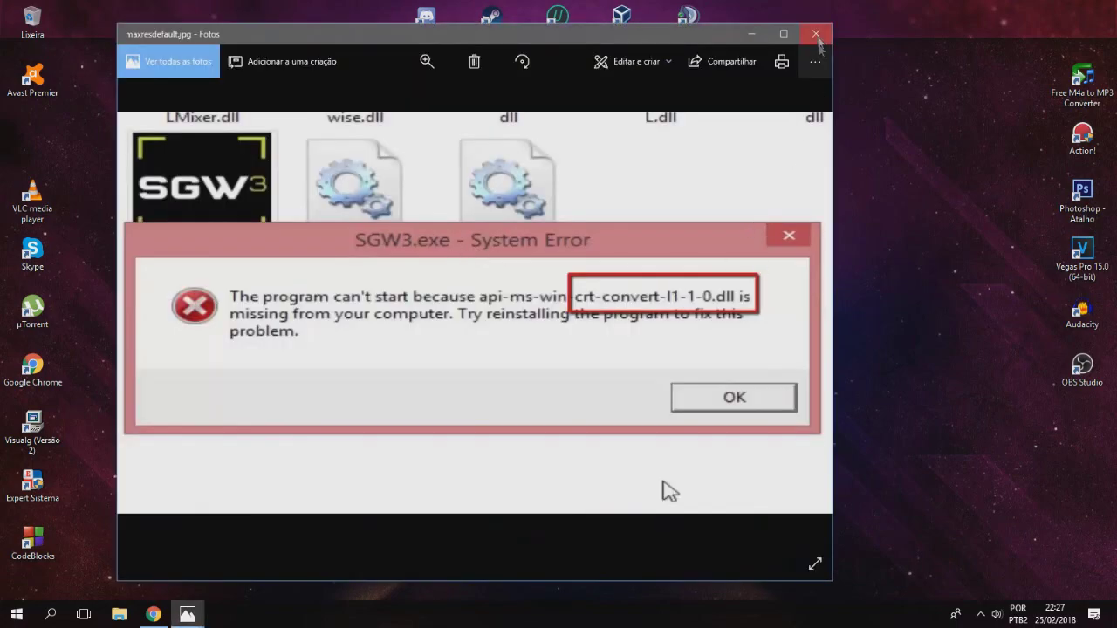
key(alt+F4)
drag(426, 135, 39, 139)
right_click(261, 90)
click(288, 146)
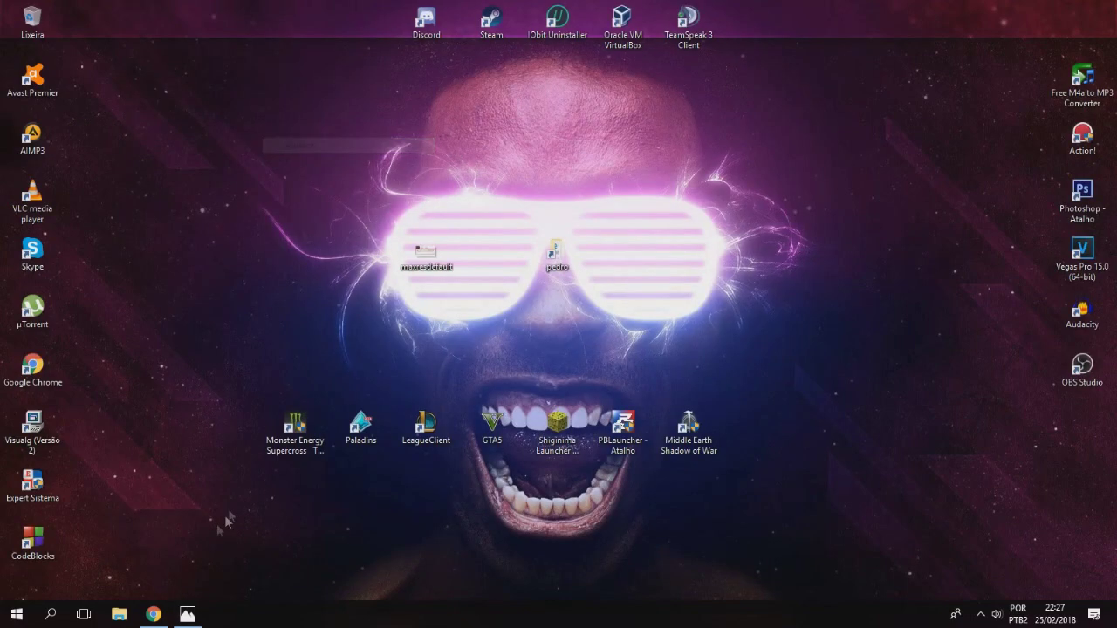
Step: Dismiss the Avast ad on the DLL download page in Chrome and open C:\Windows in a new File Explorer window
click(151, 618)
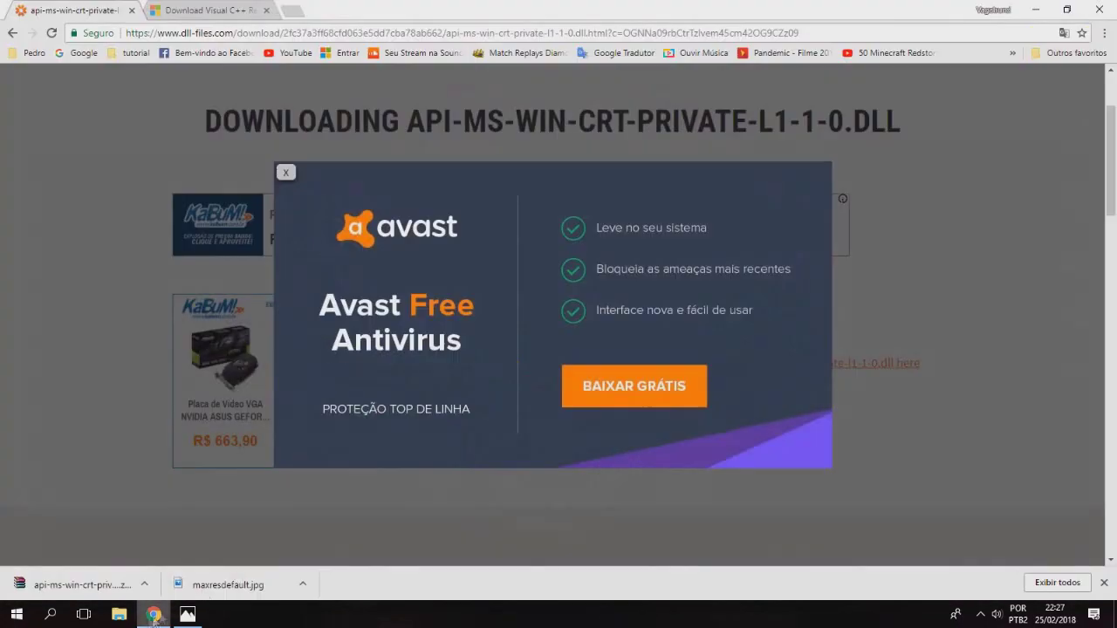
click(288, 173)
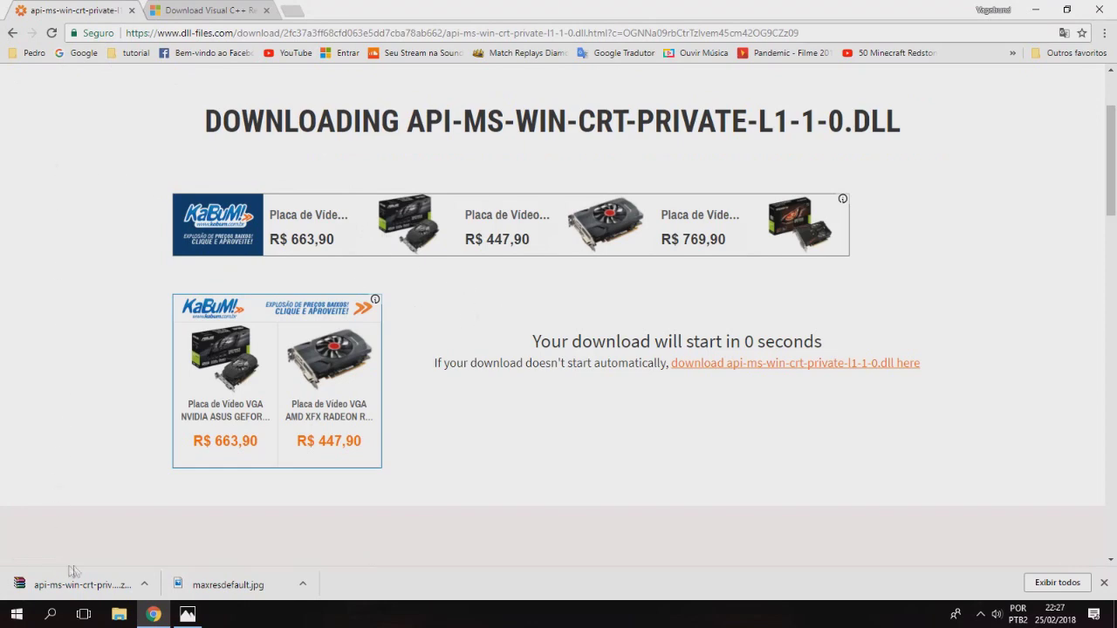
click(118, 615)
click(63, 321)
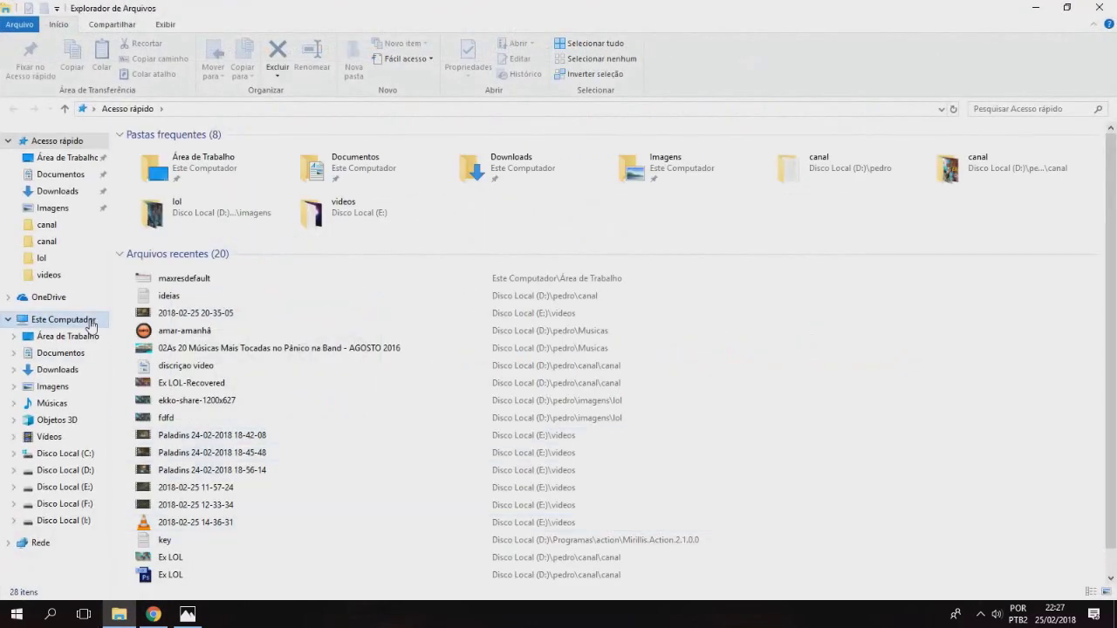
double_click(207, 281)
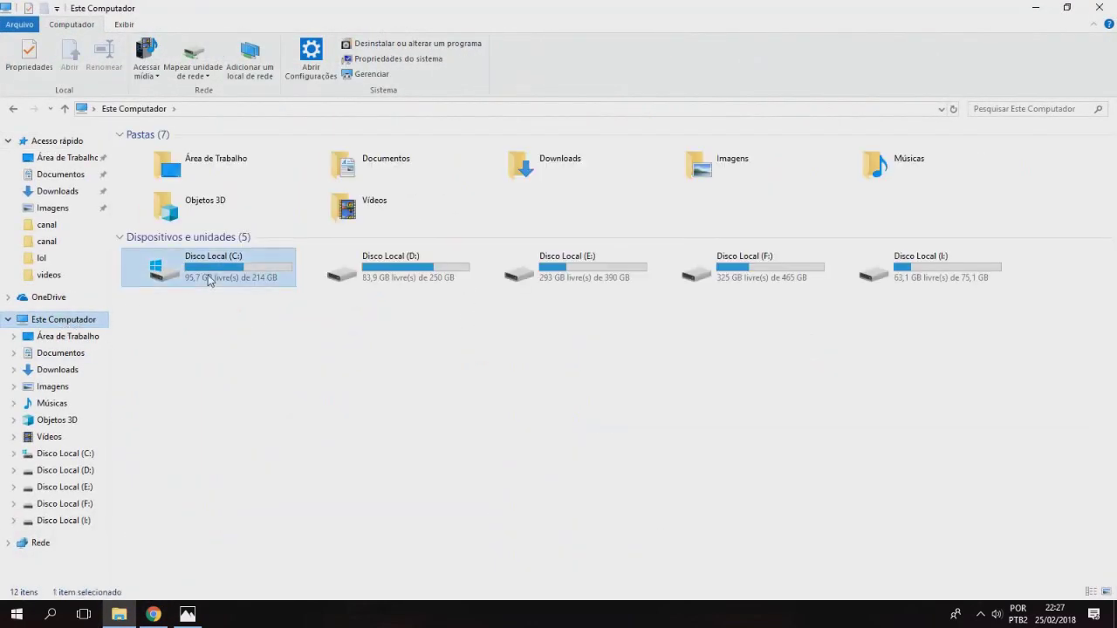
double_click(156, 371)
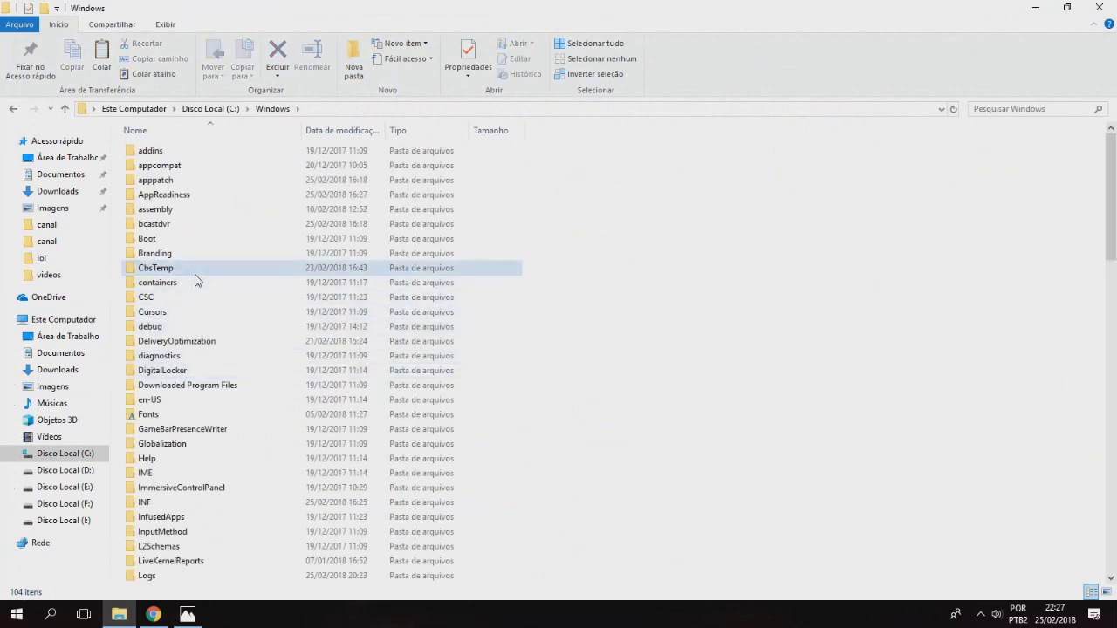
Step: Find the System32 folder inside Windows, open it and bring up its paste options without pasting the DLL
key(w)
scroll(179, 247, up, 4)
scroll(201, 254, down, 5)
key(s)
drag(1111, 463, 1112, 153)
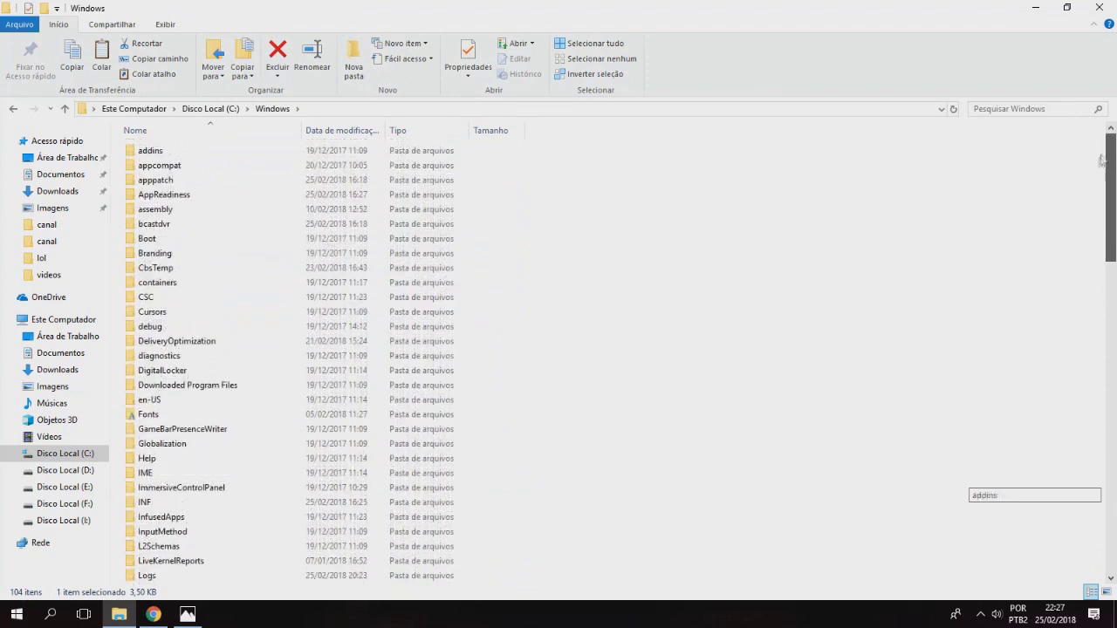
key(s)
key(c)
click(157, 160)
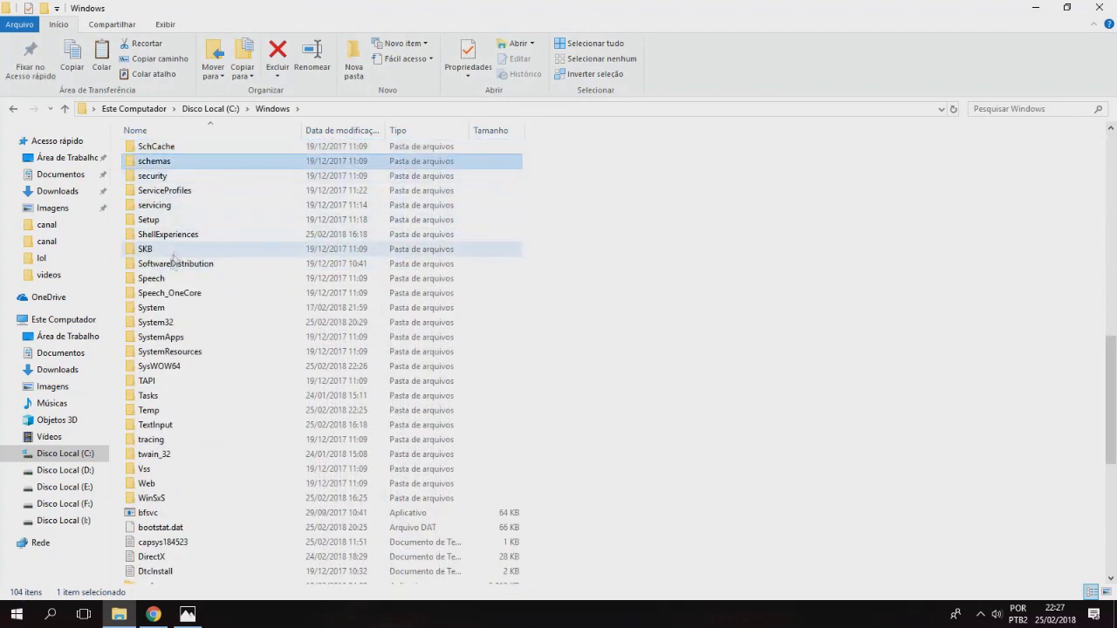
click(166, 325)
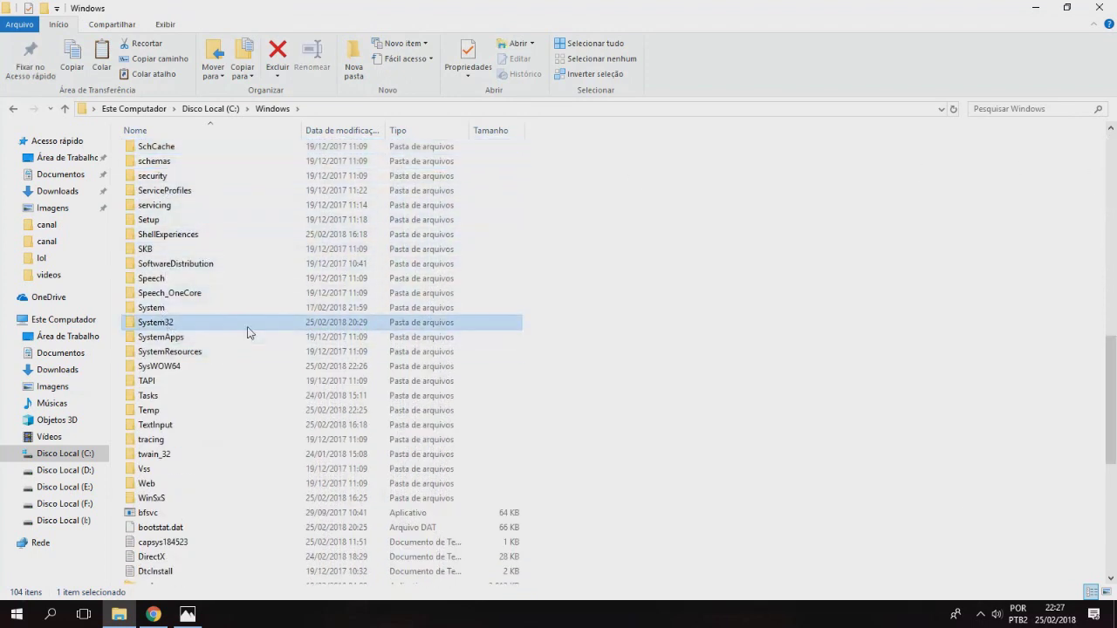
double_click(175, 327)
right_click(663, 292)
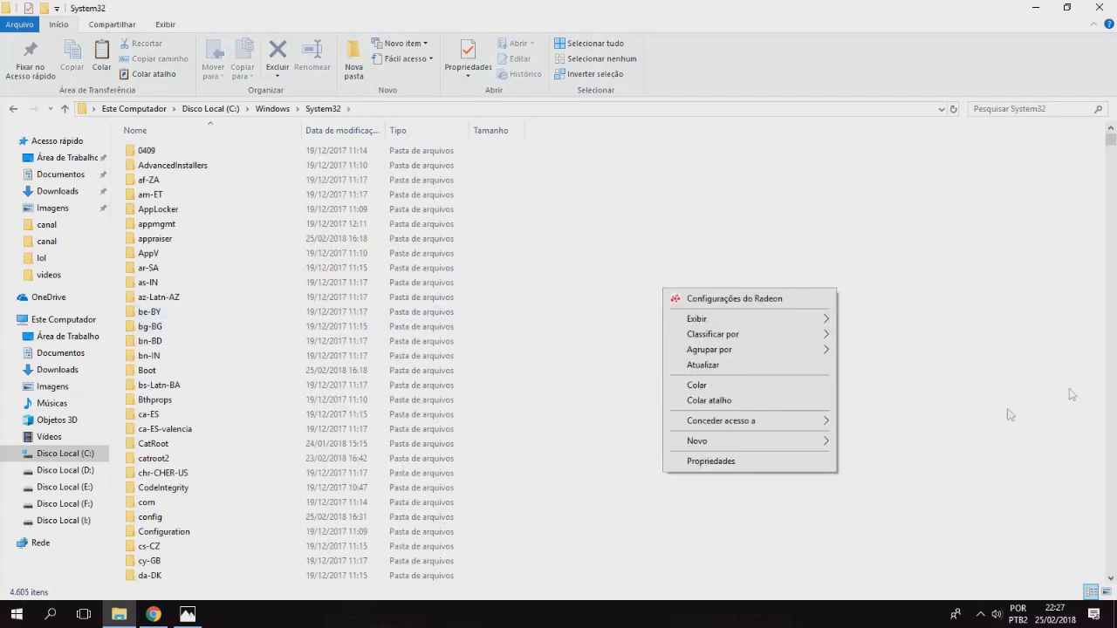
click(940, 423)
scroll(1073, 203, down, 10)
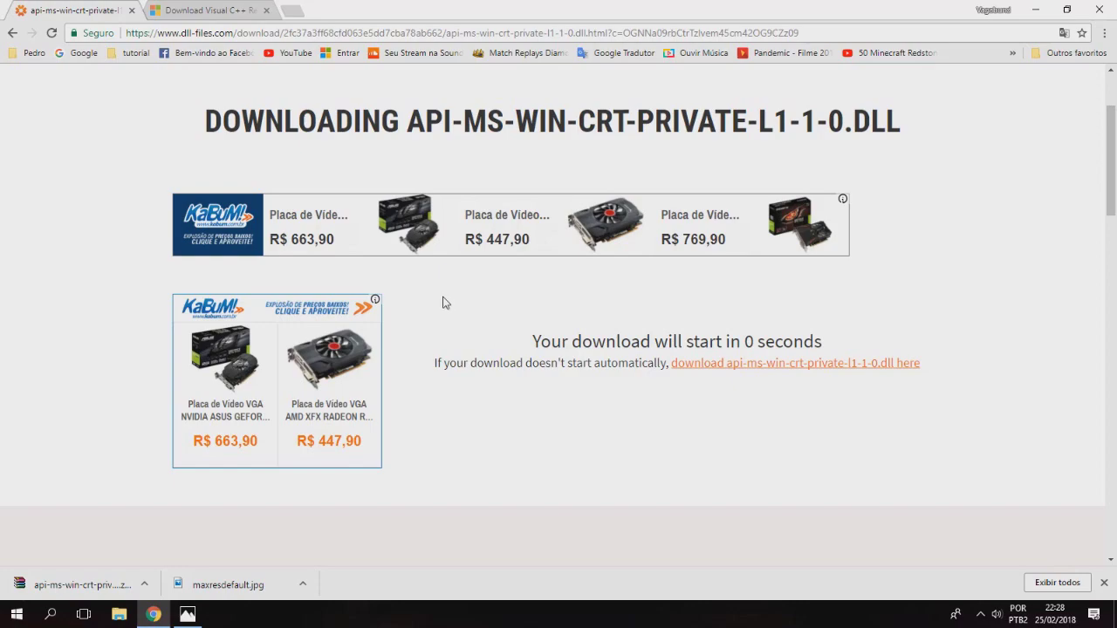
click(1035, 10)
right_click(372, 202)
click(424, 256)
click(153, 613)
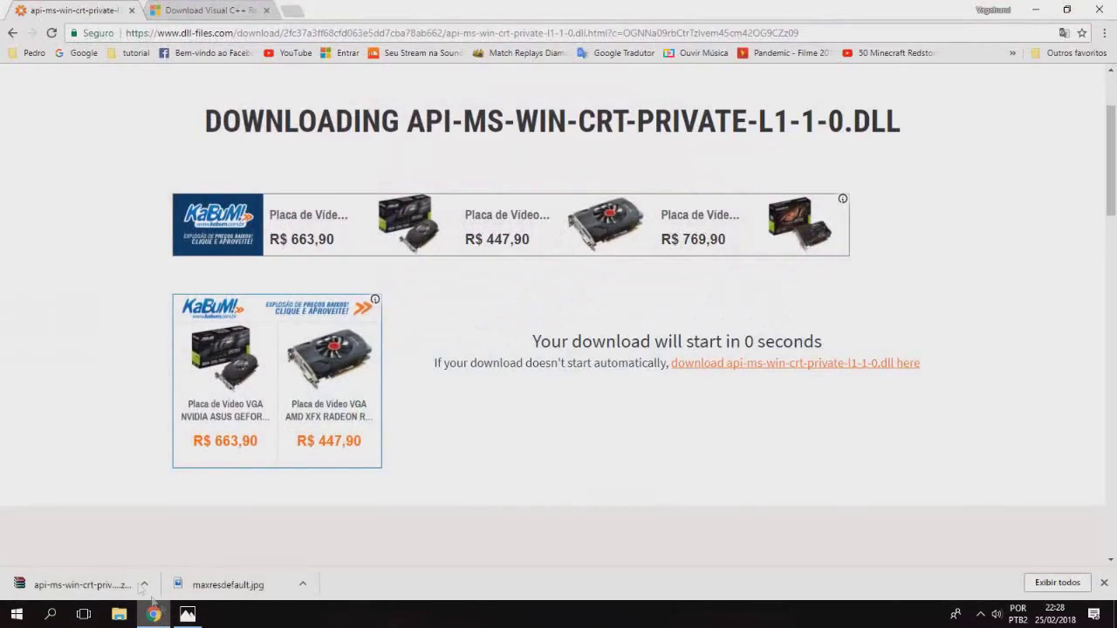
Step: Request vcredist_arm.exe, vcredist_x64.exe and vcredist_x86.exe from Microsoft's Visual C++ Redistributable Packages for Visual Studio 2013 page
click(217, 8)
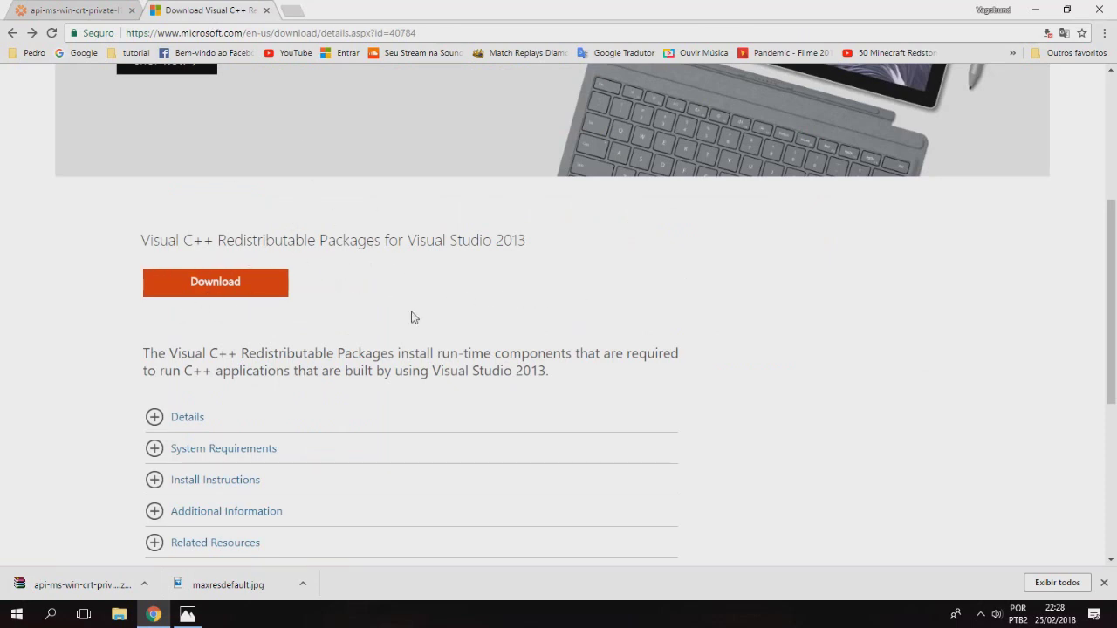
right_click(439, 335)
click(230, 305)
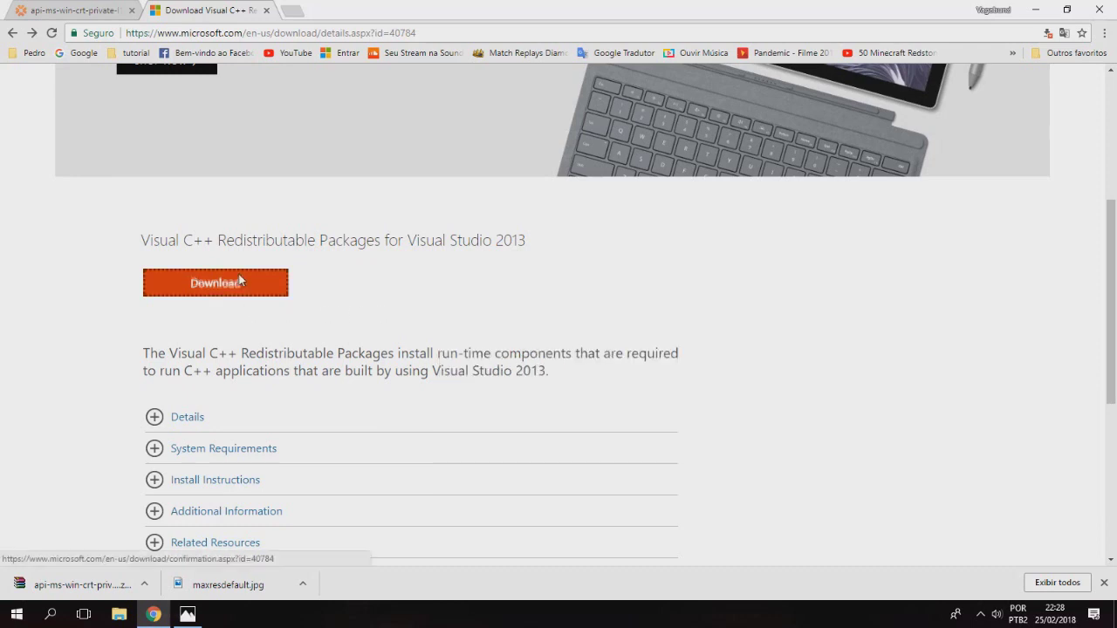
click(242, 281)
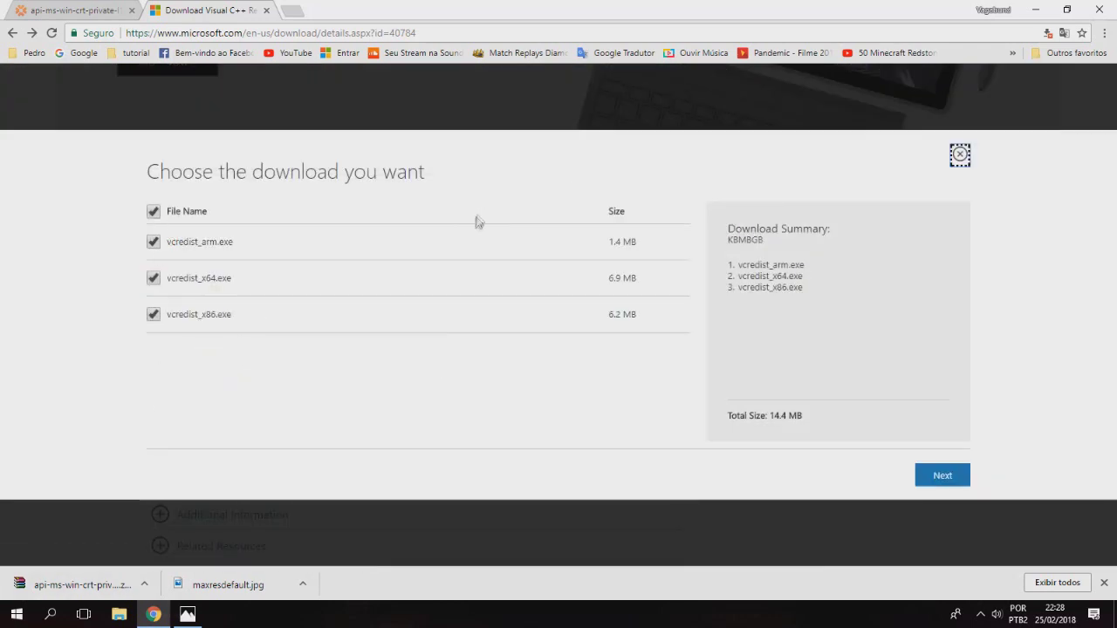
click(938, 478)
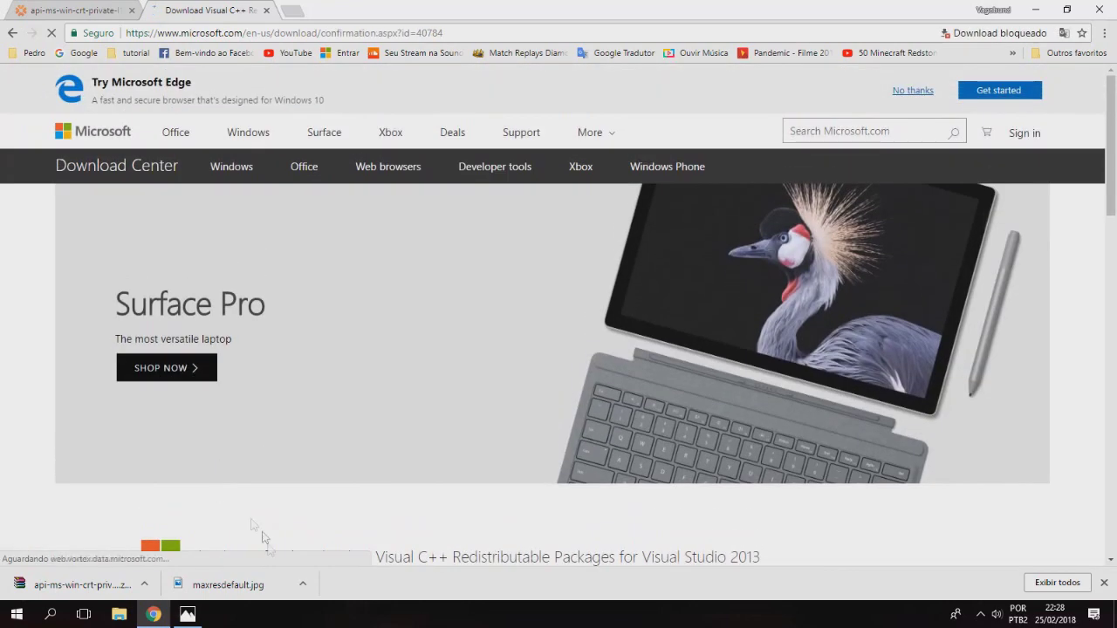
Step: View the manual download links for the Visual C++ packages and close the list
scroll(294, 374, down, 2)
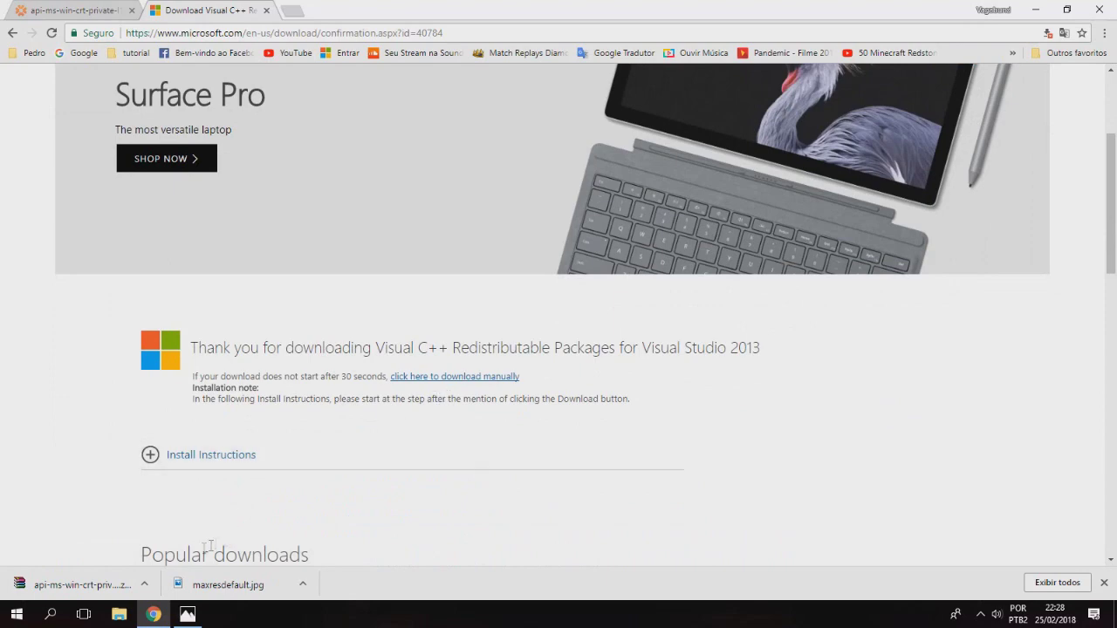
click(447, 379)
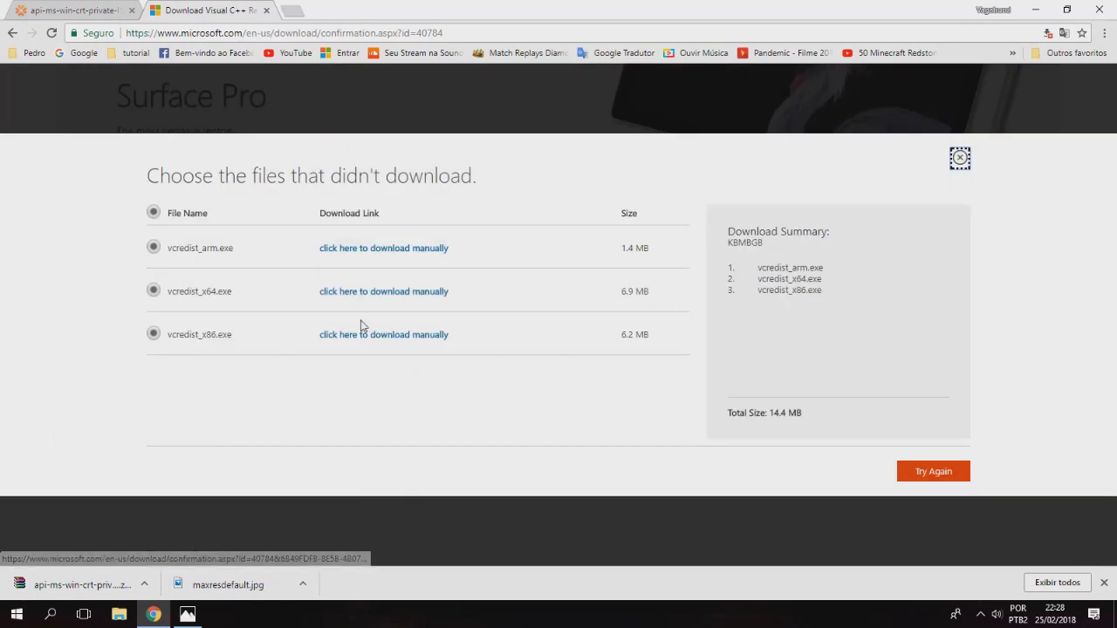
click(963, 167)
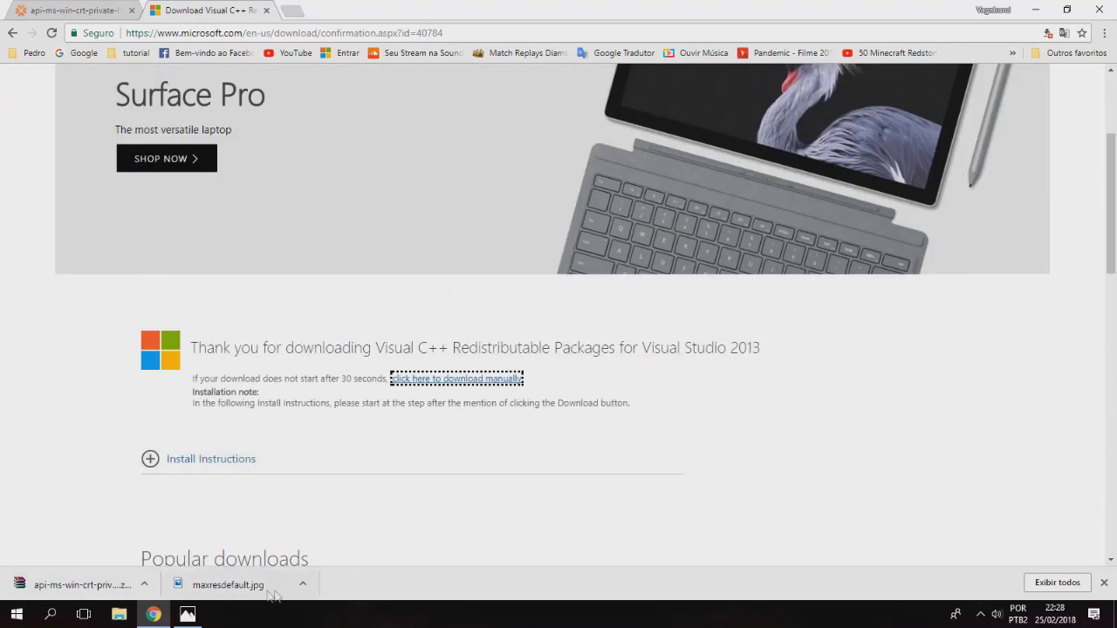
Step: Retry the cancelled vcredist_x86.exe download from Chrome's download history and close that page
click(1054, 584)
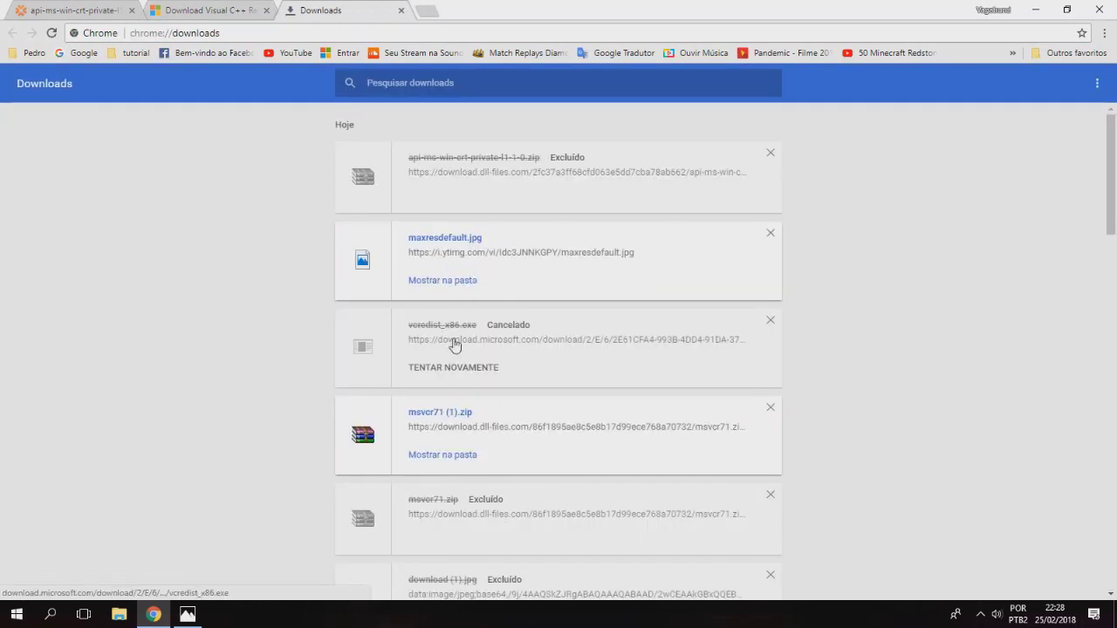
click(455, 367)
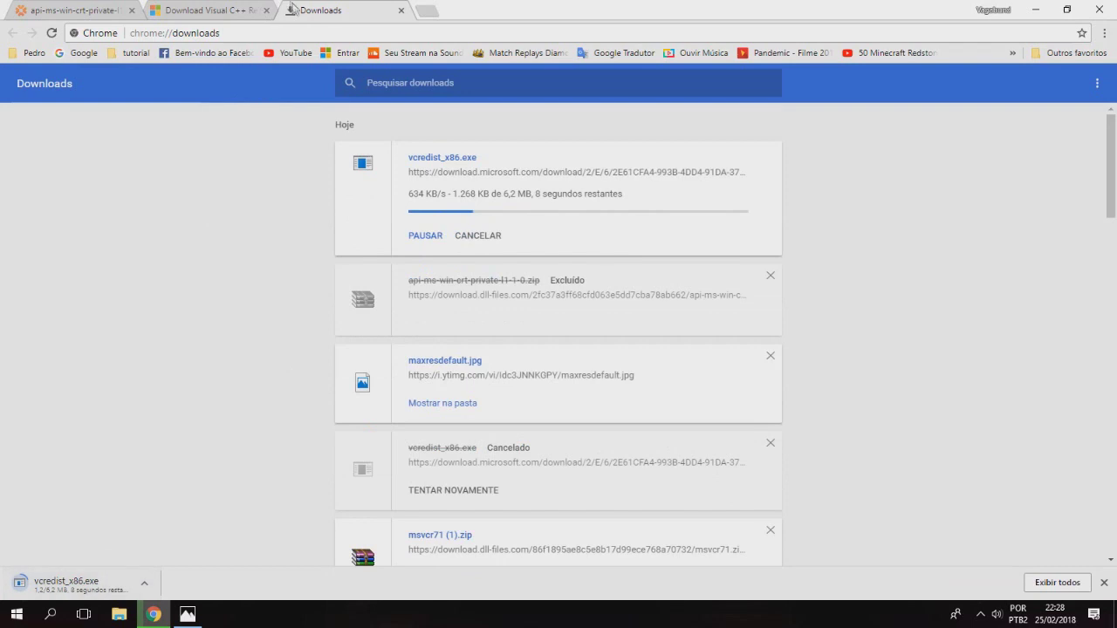
click(401, 11)
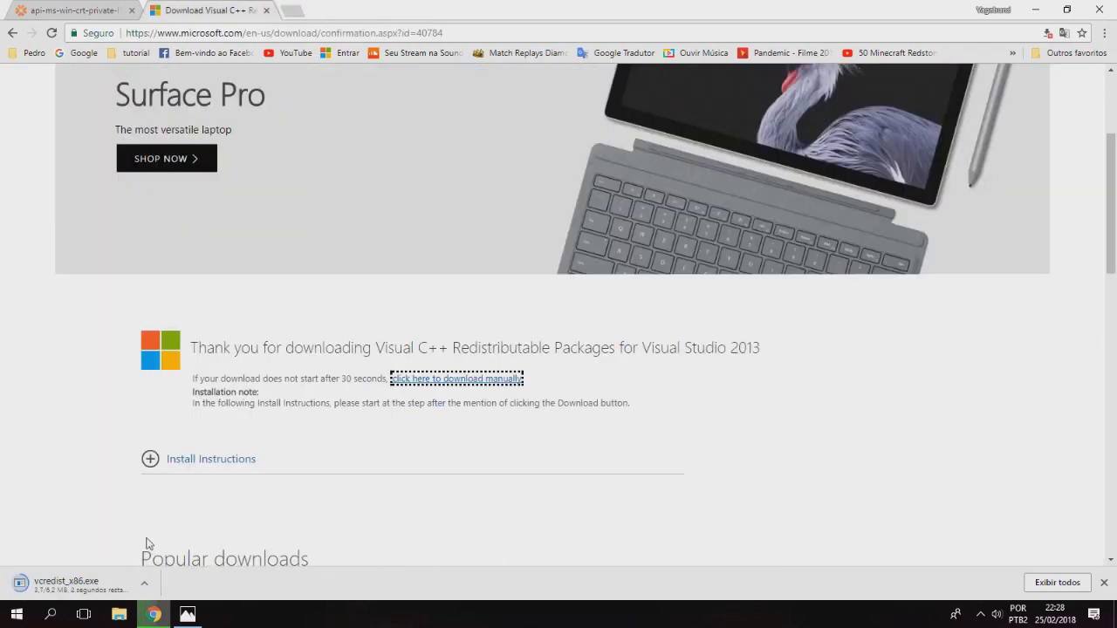
Step: Run vcredist_x86.exe up to accepting the license terms, and cancel the setup without installing
click(74, 590)
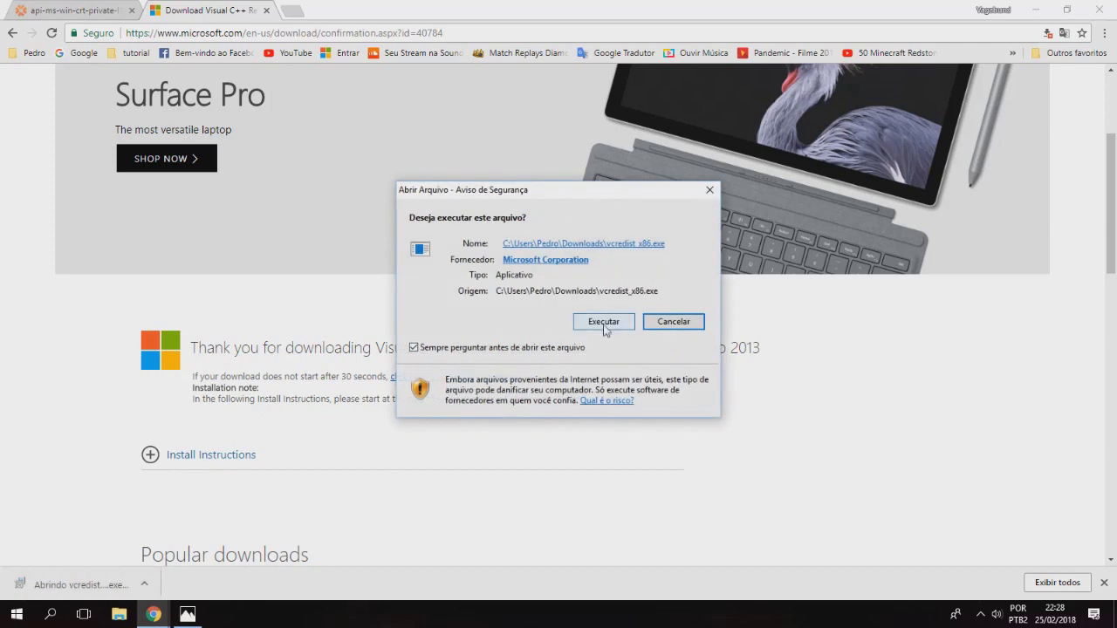
click(603, 322)
click(404, 364)
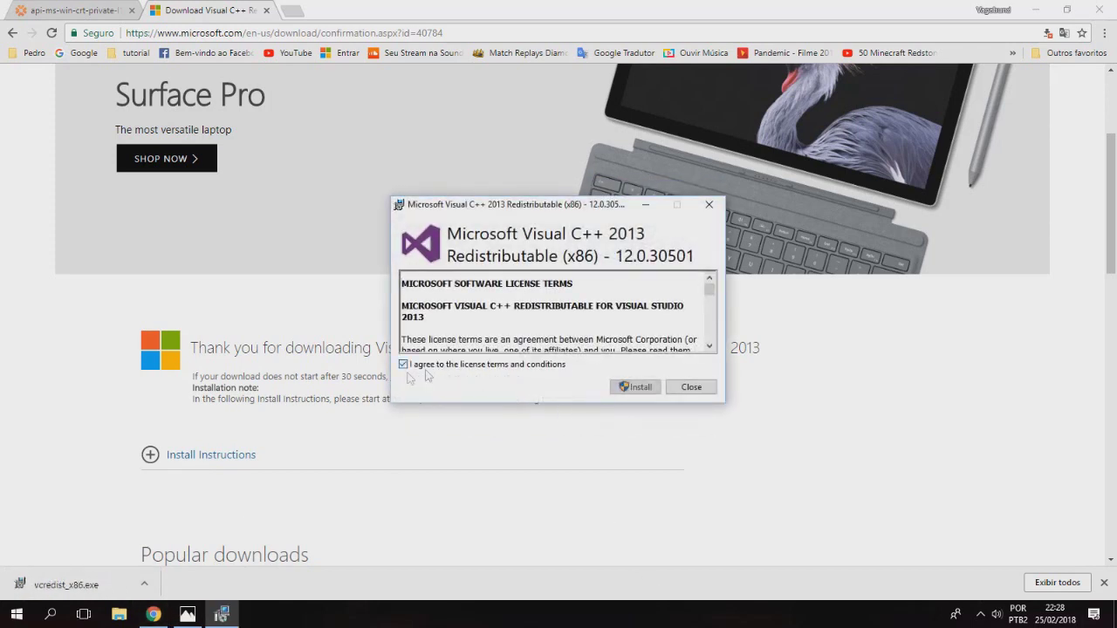
click(691, 387)
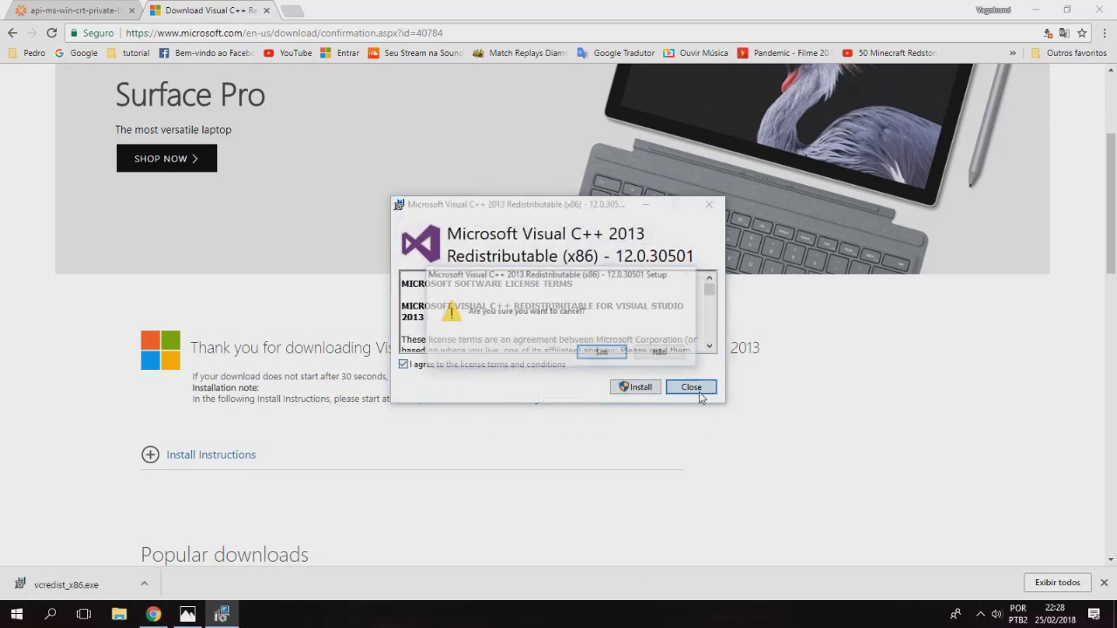
click(602, 354)
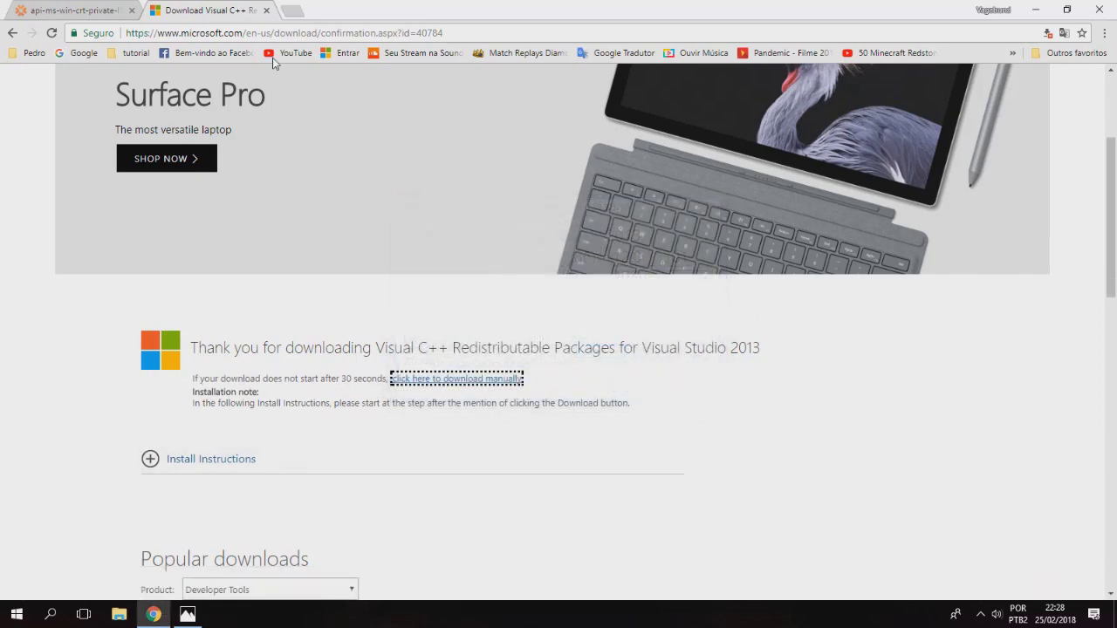
click(1039, 7)
right_click(291, 264)
click(330, 326)
right_click(207, 91)
click(255, 154)
right_click(297, 123)
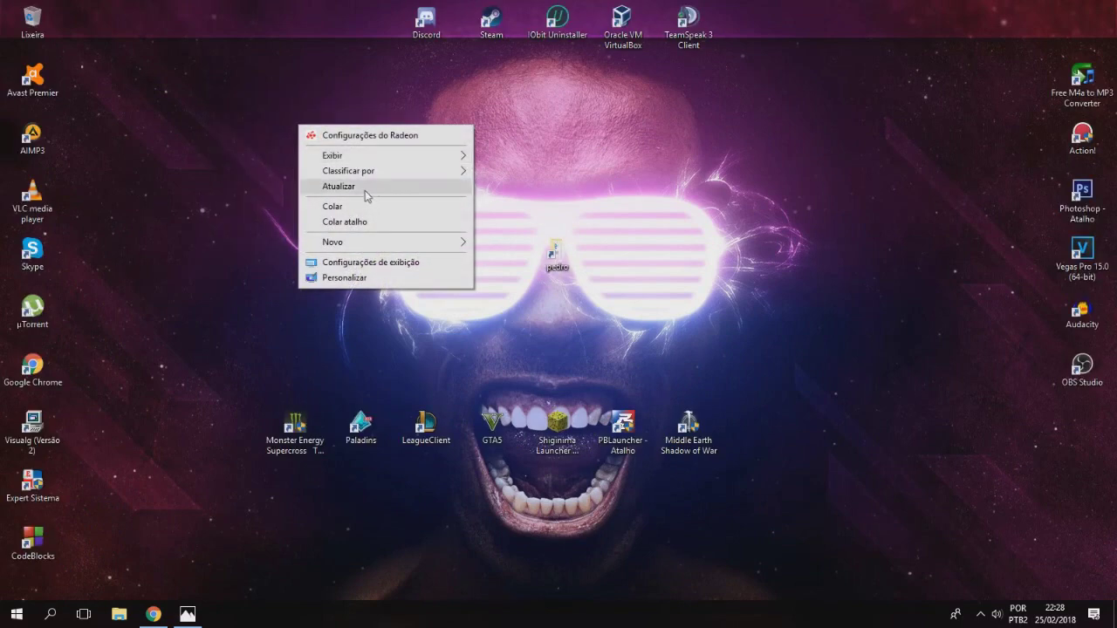
click(367, 187)
click(33, 138)
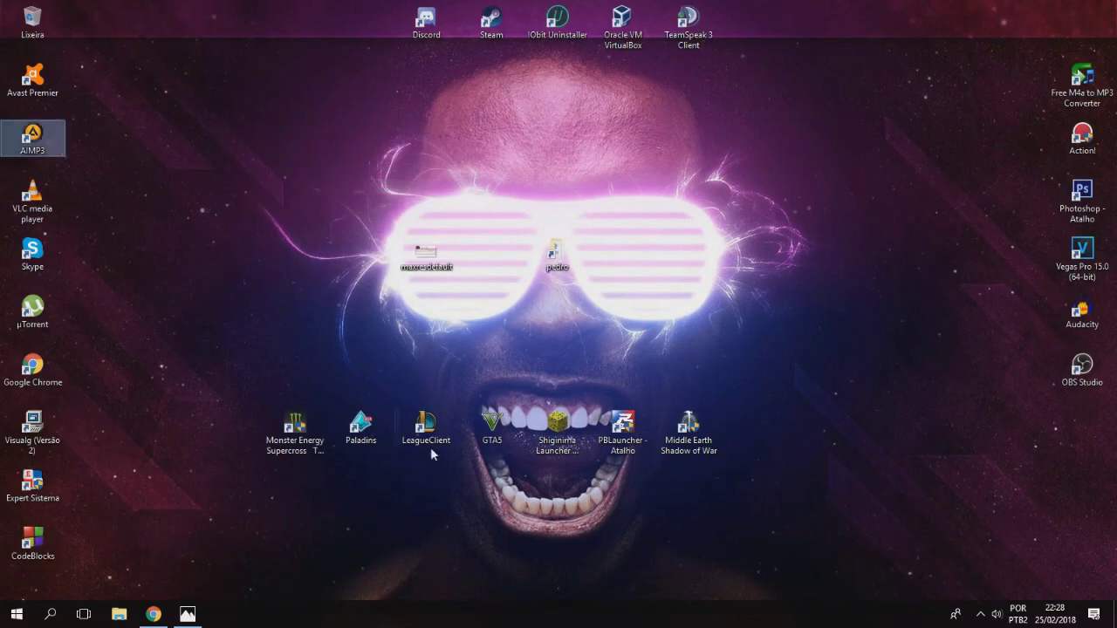
mouse_move(55, 155)
mouse_down()
mouse_move(251, 157)
mouse_move(35, 157)
mouse_up()
right_click(346, 181)
click(397, 245)
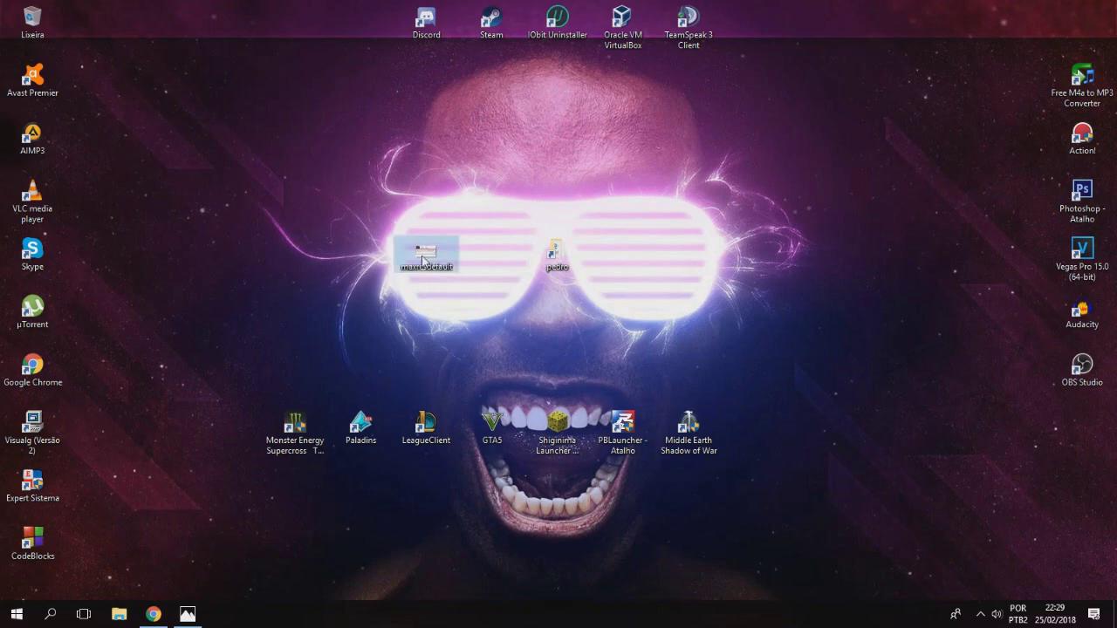
right_click(325, 181)
click(398, 243)
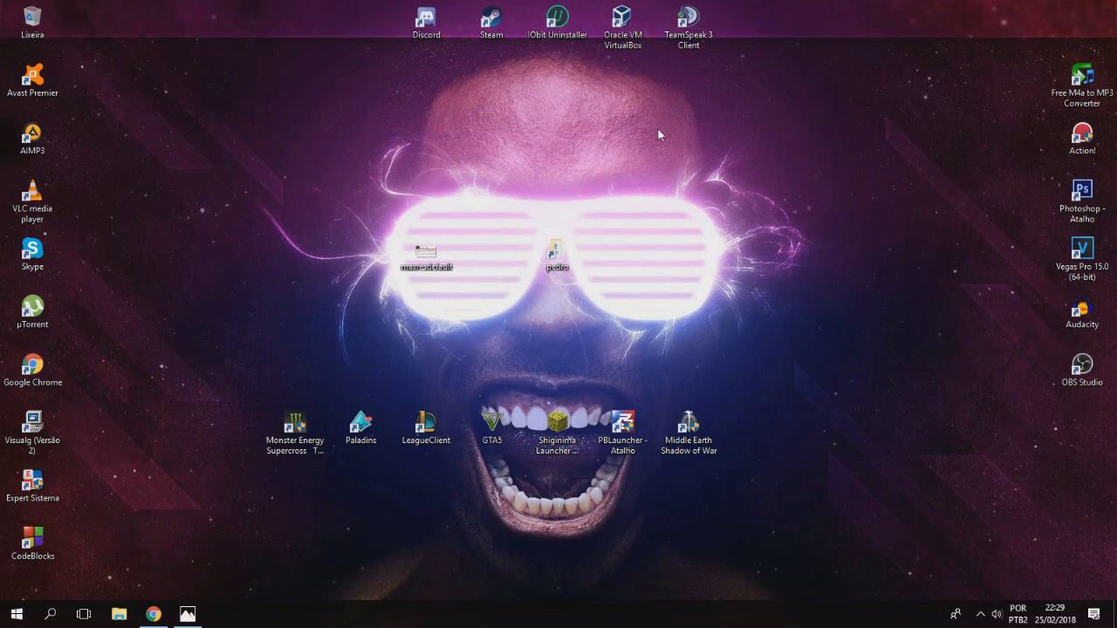
right_click(682, 178)
click(717, 241)
drag(253, 116, 611, 272)
drag(426, 255, 206, 145)
drag(132, 56, 339, 204)
drag(228, 138, 427, 253)
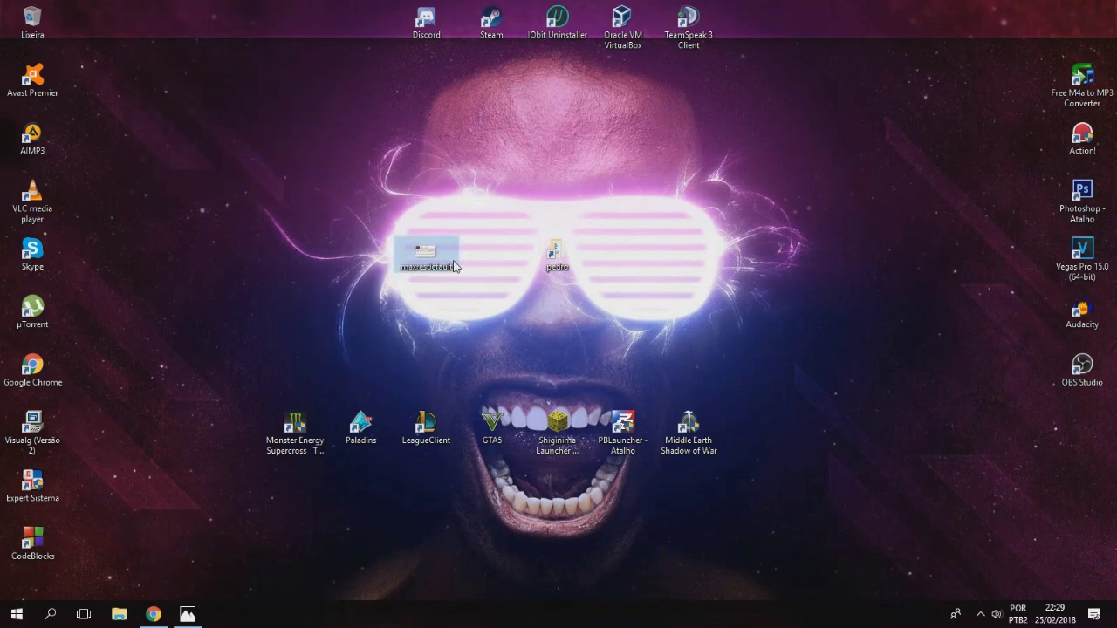
right_click(245, 147)
click(297, 210)
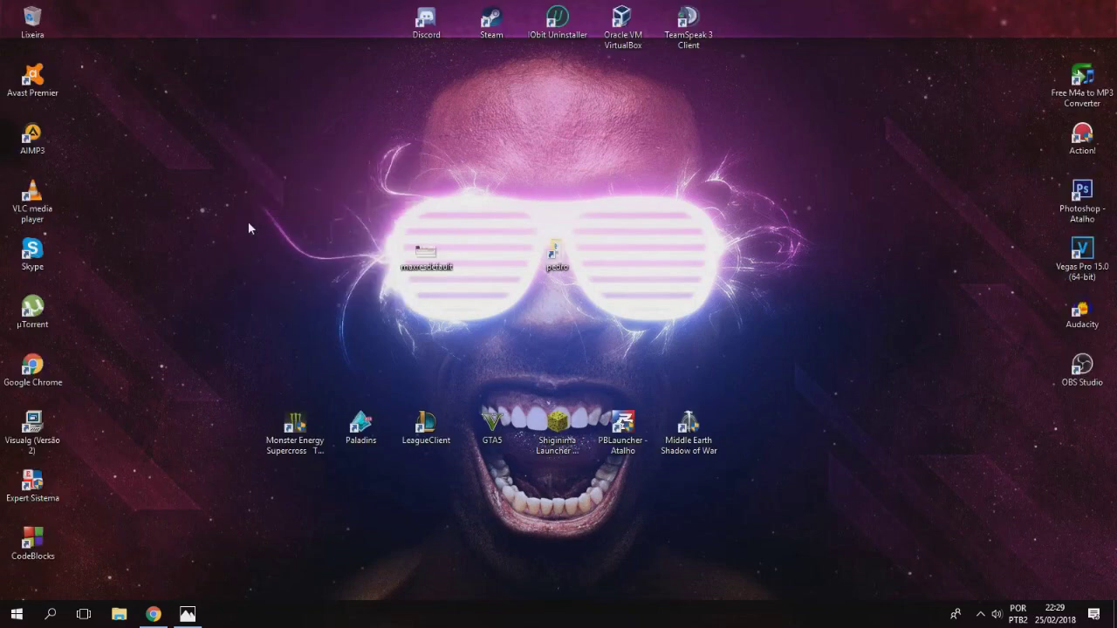